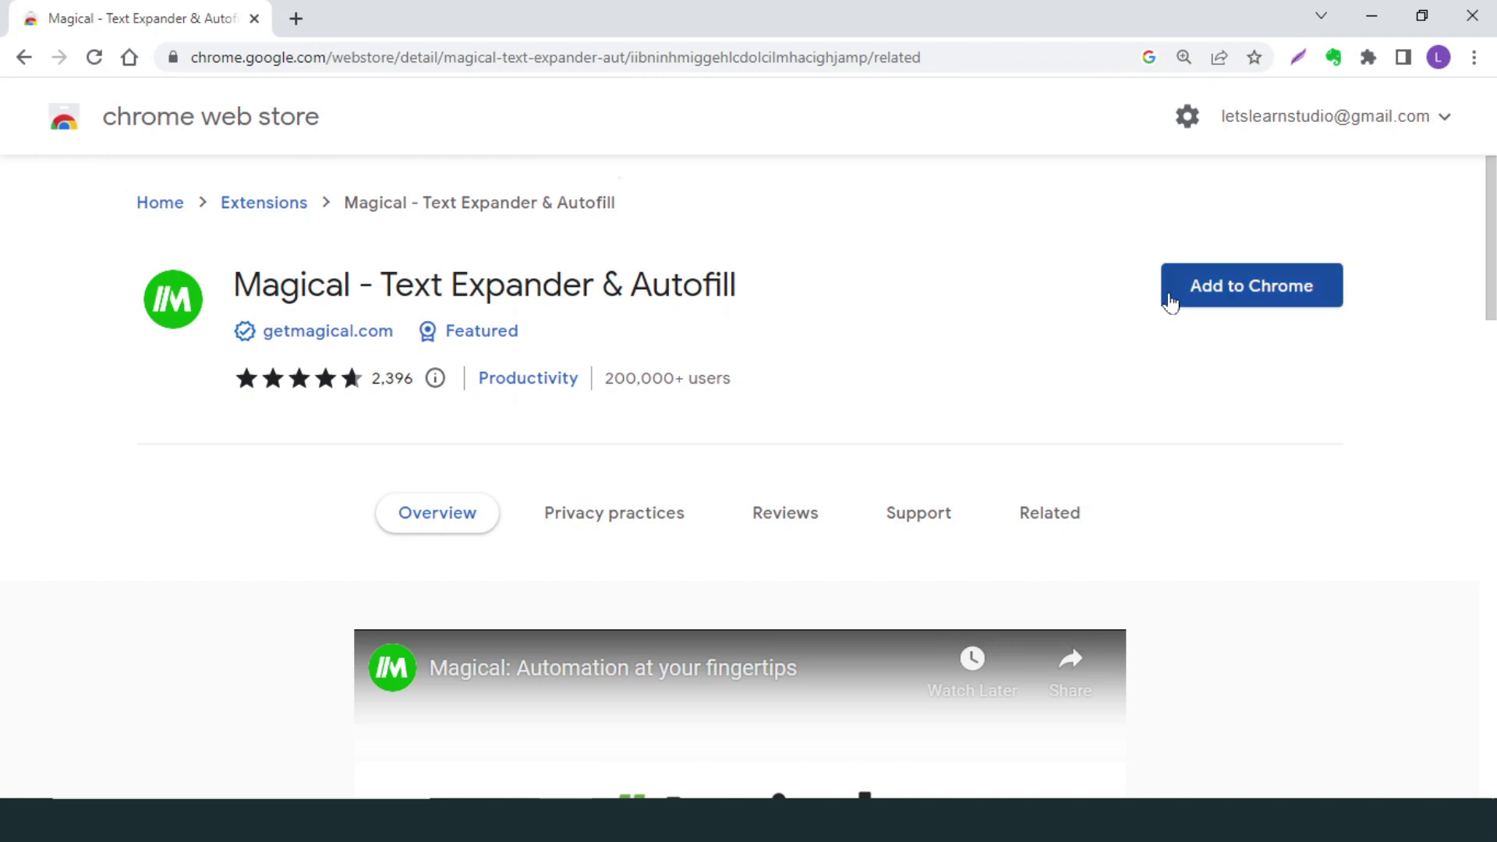
Step: Add the Magical extension to Chrome, pin it from the Extensions menu, and close that menu
click(1230, 301)
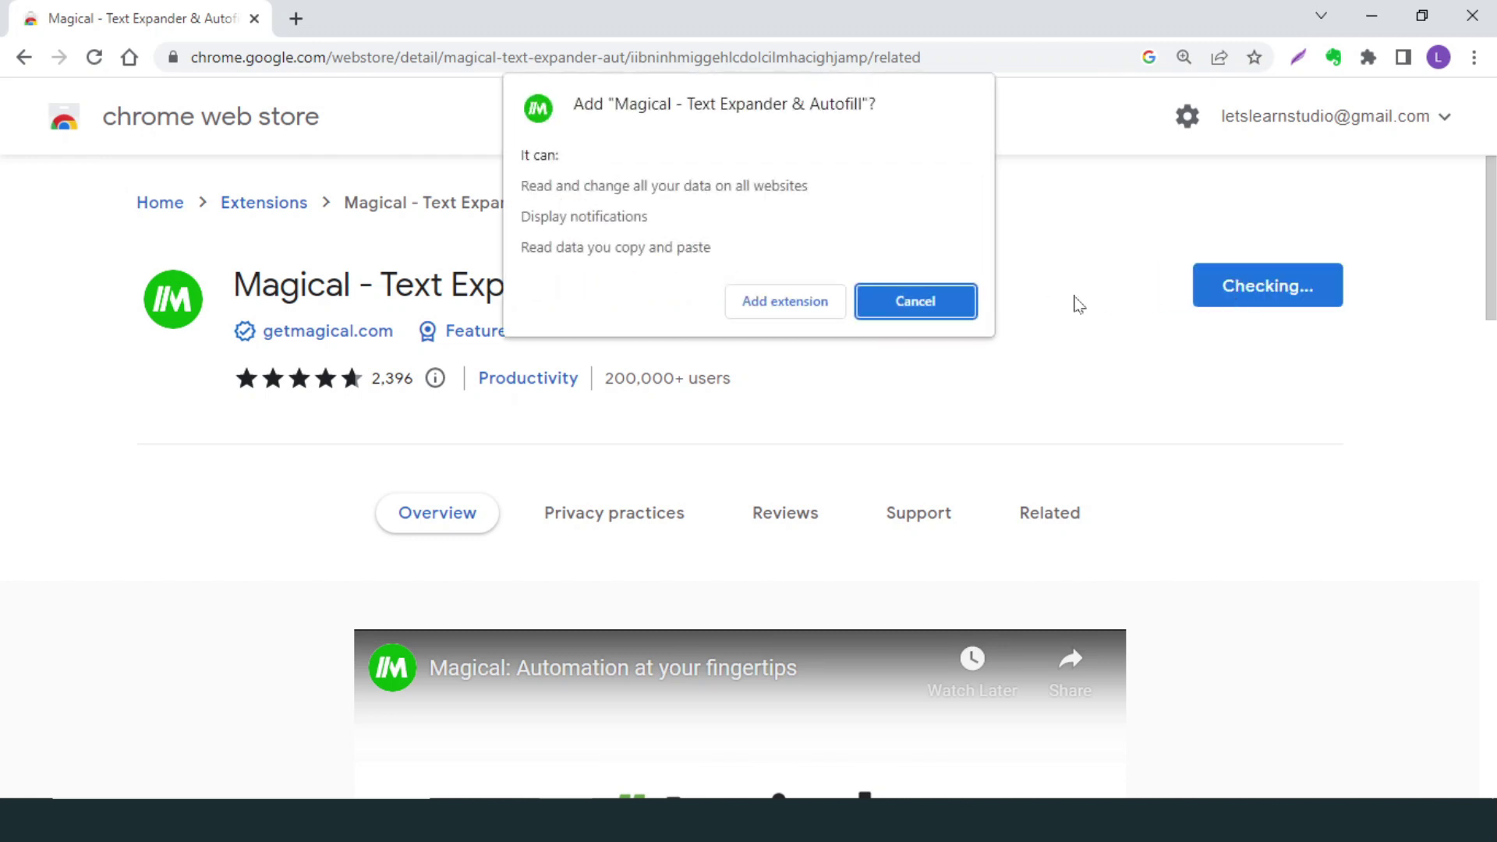
click(812, 301)
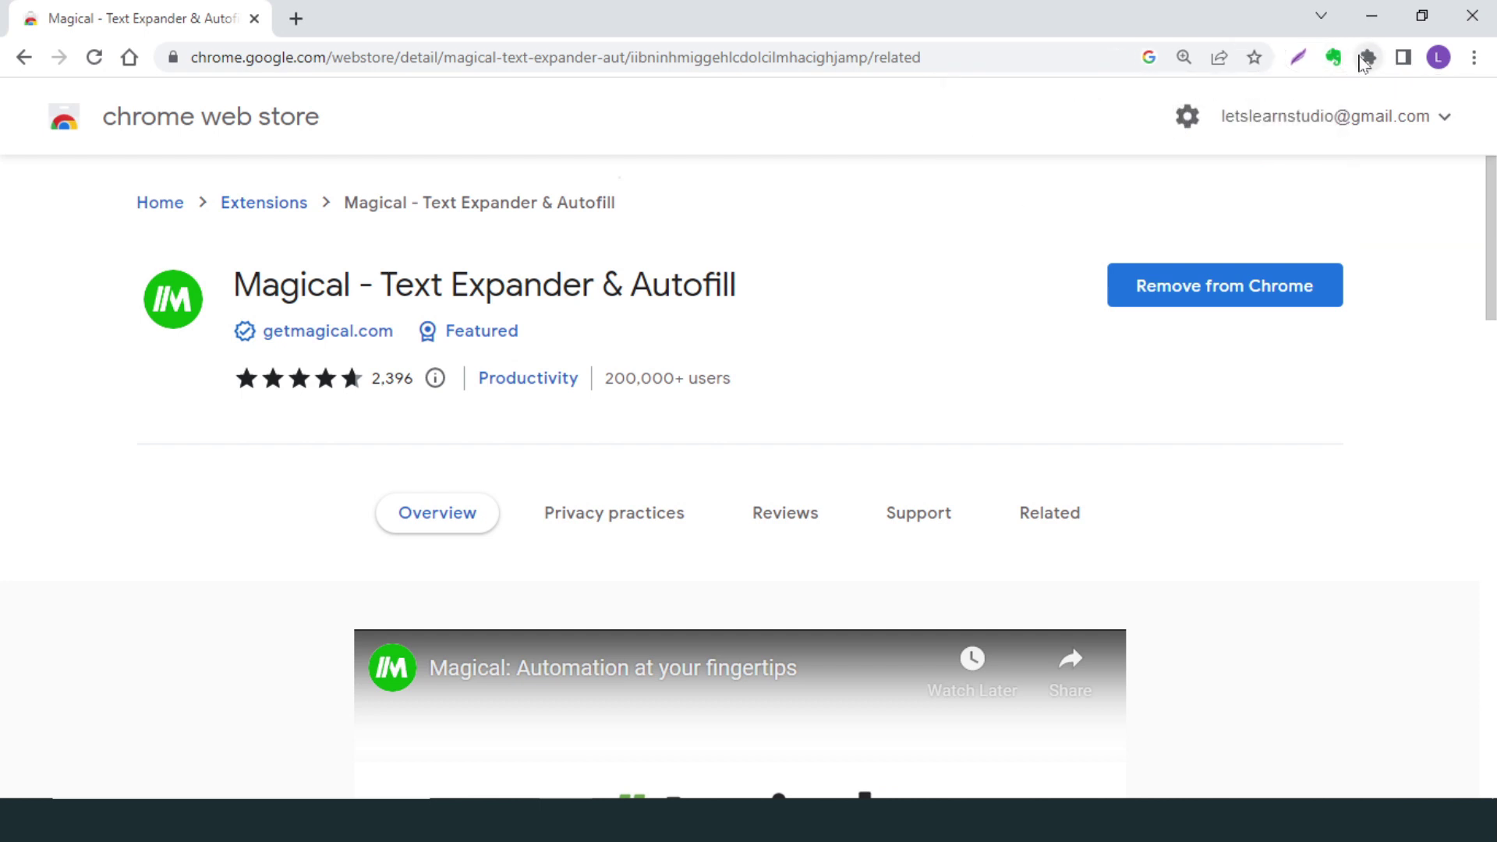
click(1368, 58)
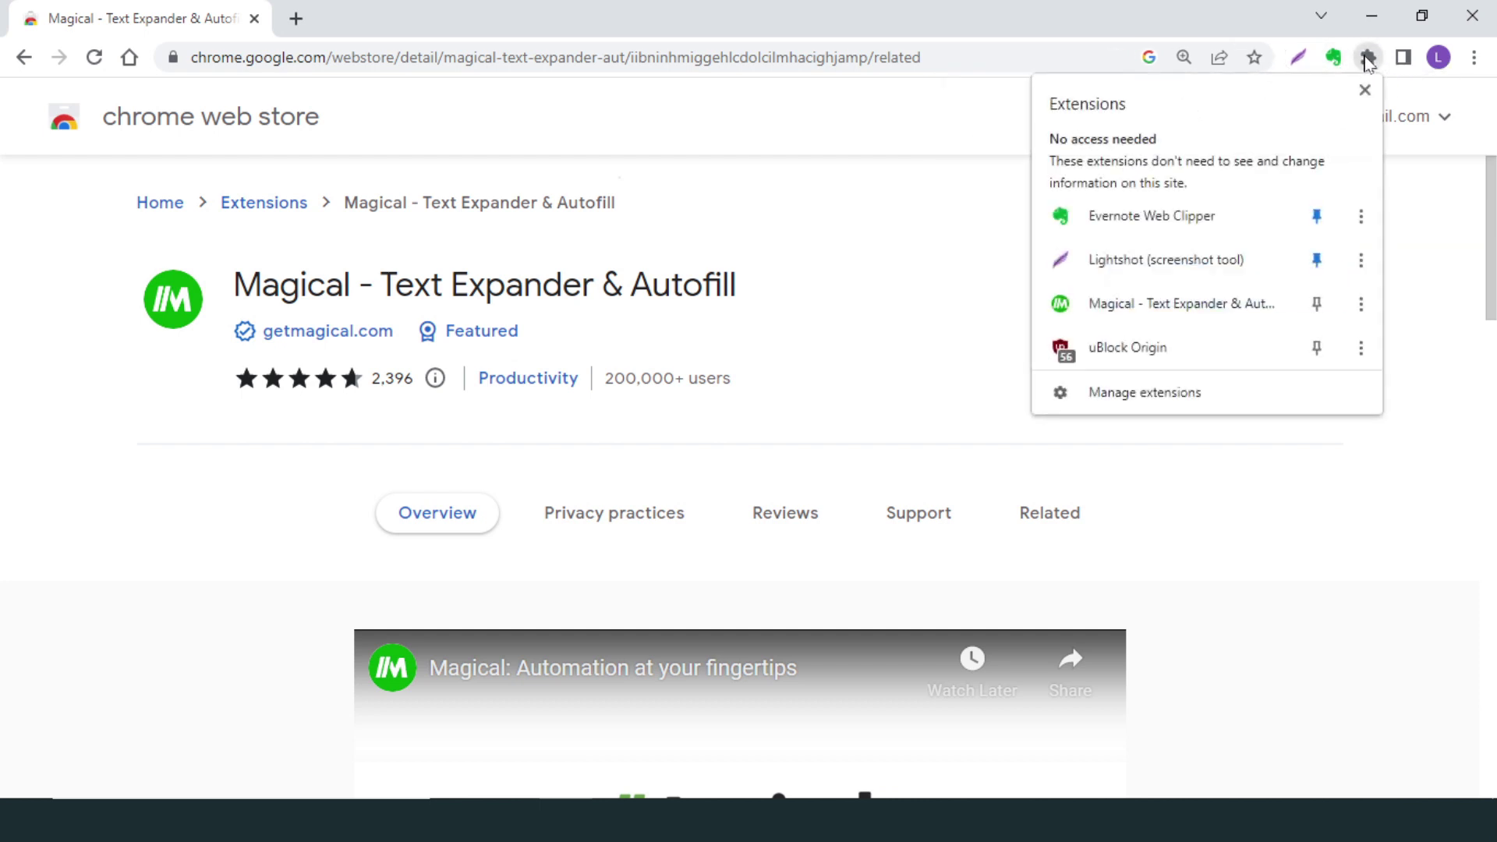
click(1318, 305)
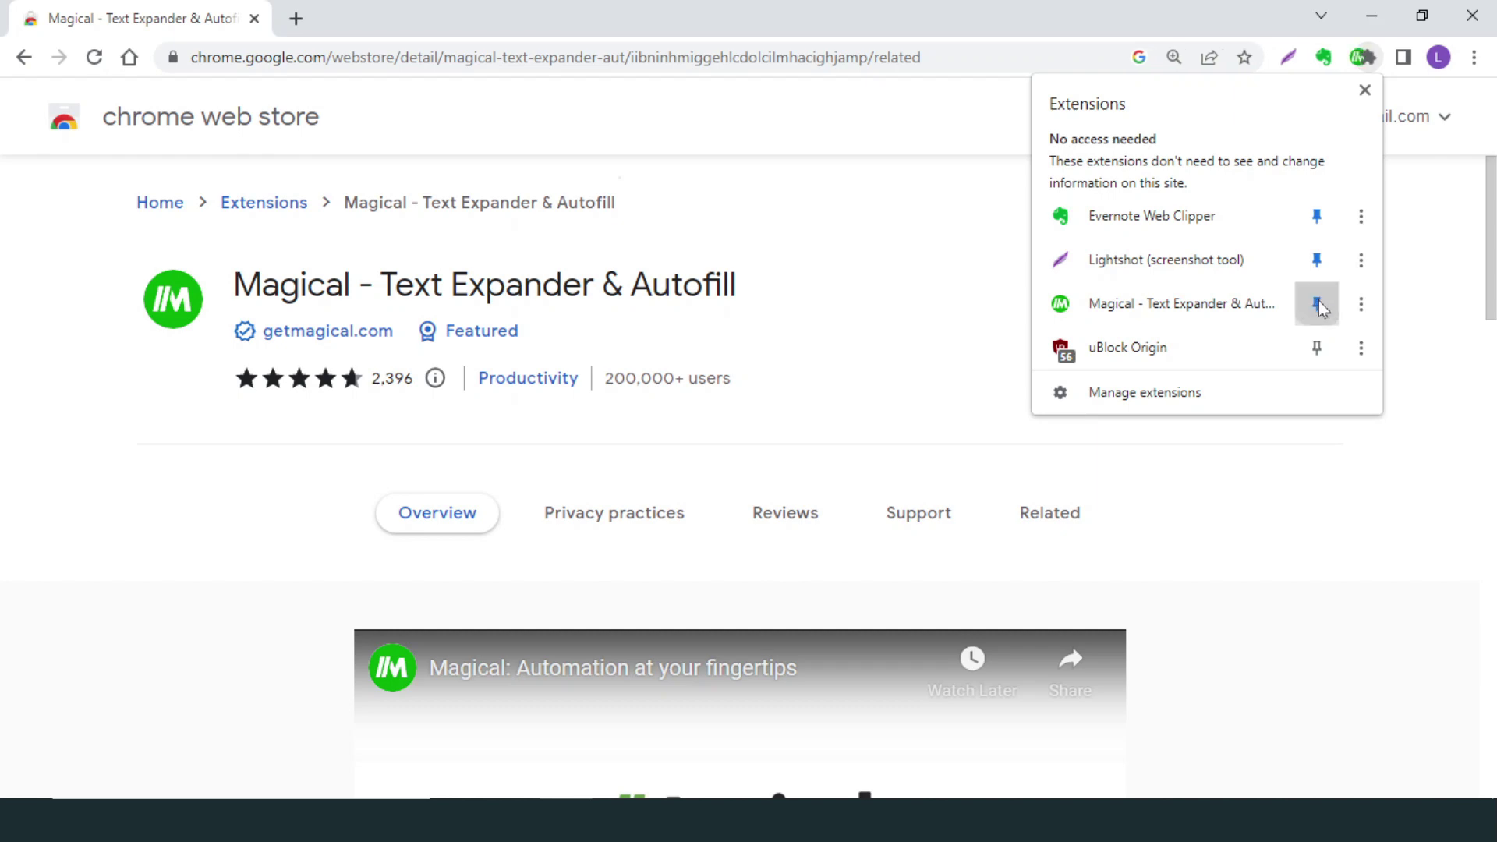
click(1364, 90)
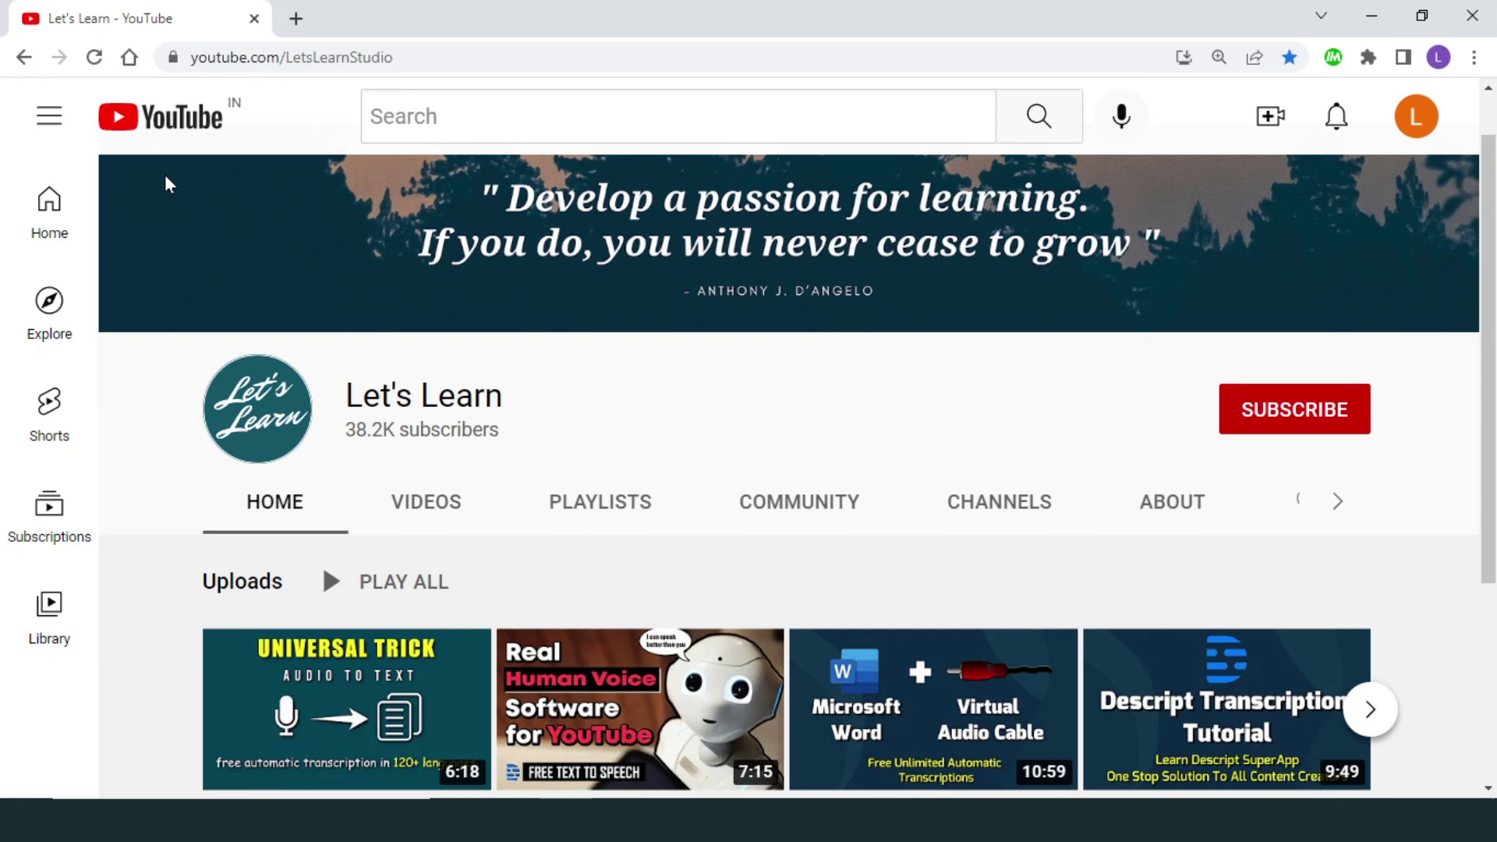
Step: From the pinned Magical icon's popup, go to the Workspace page showing the ;jobApply shortcut
click(1332, 60)
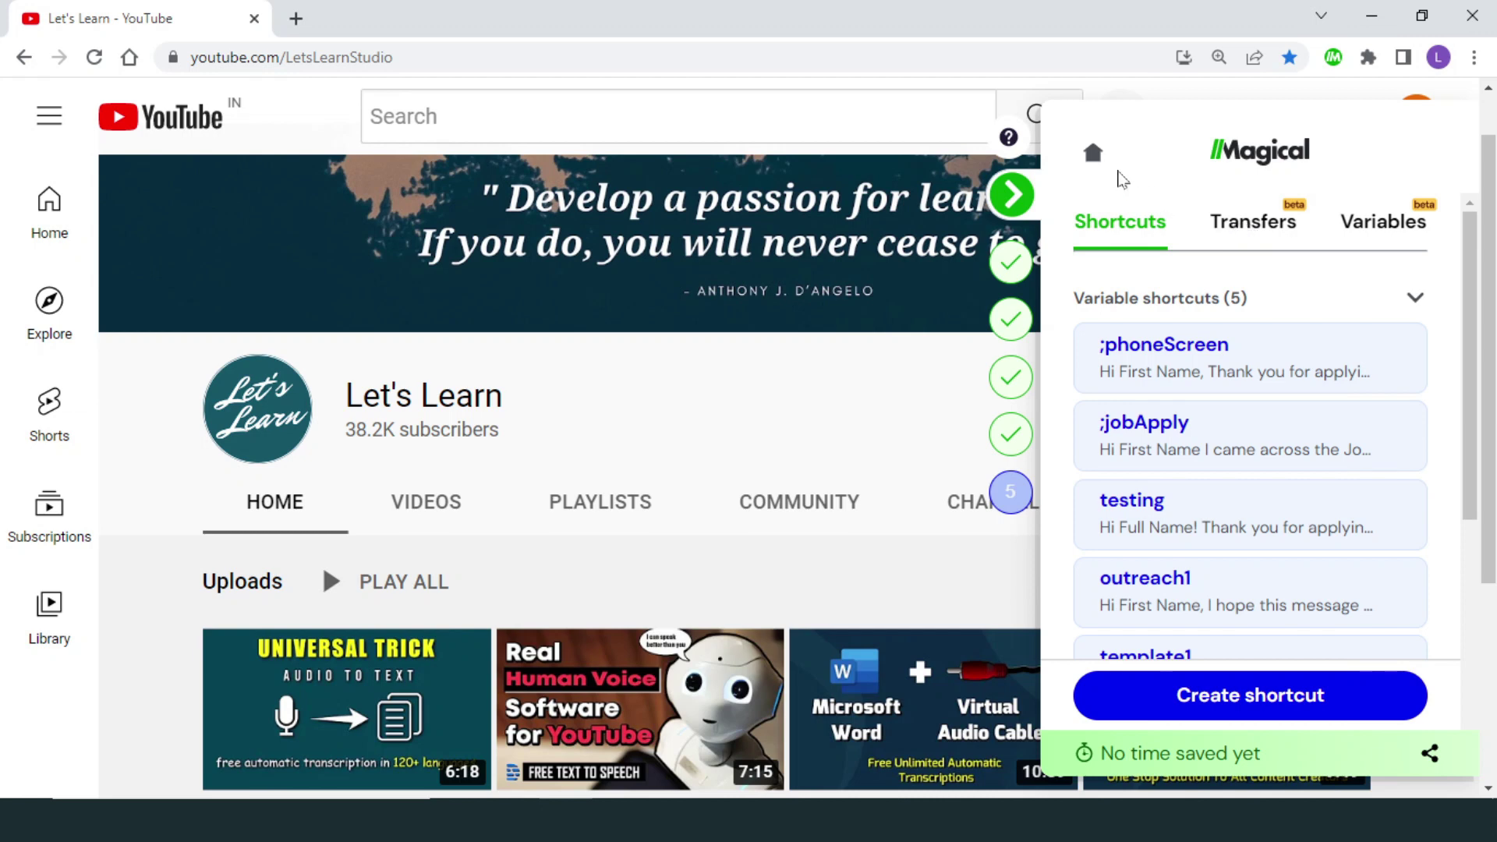
click(1094, 154)
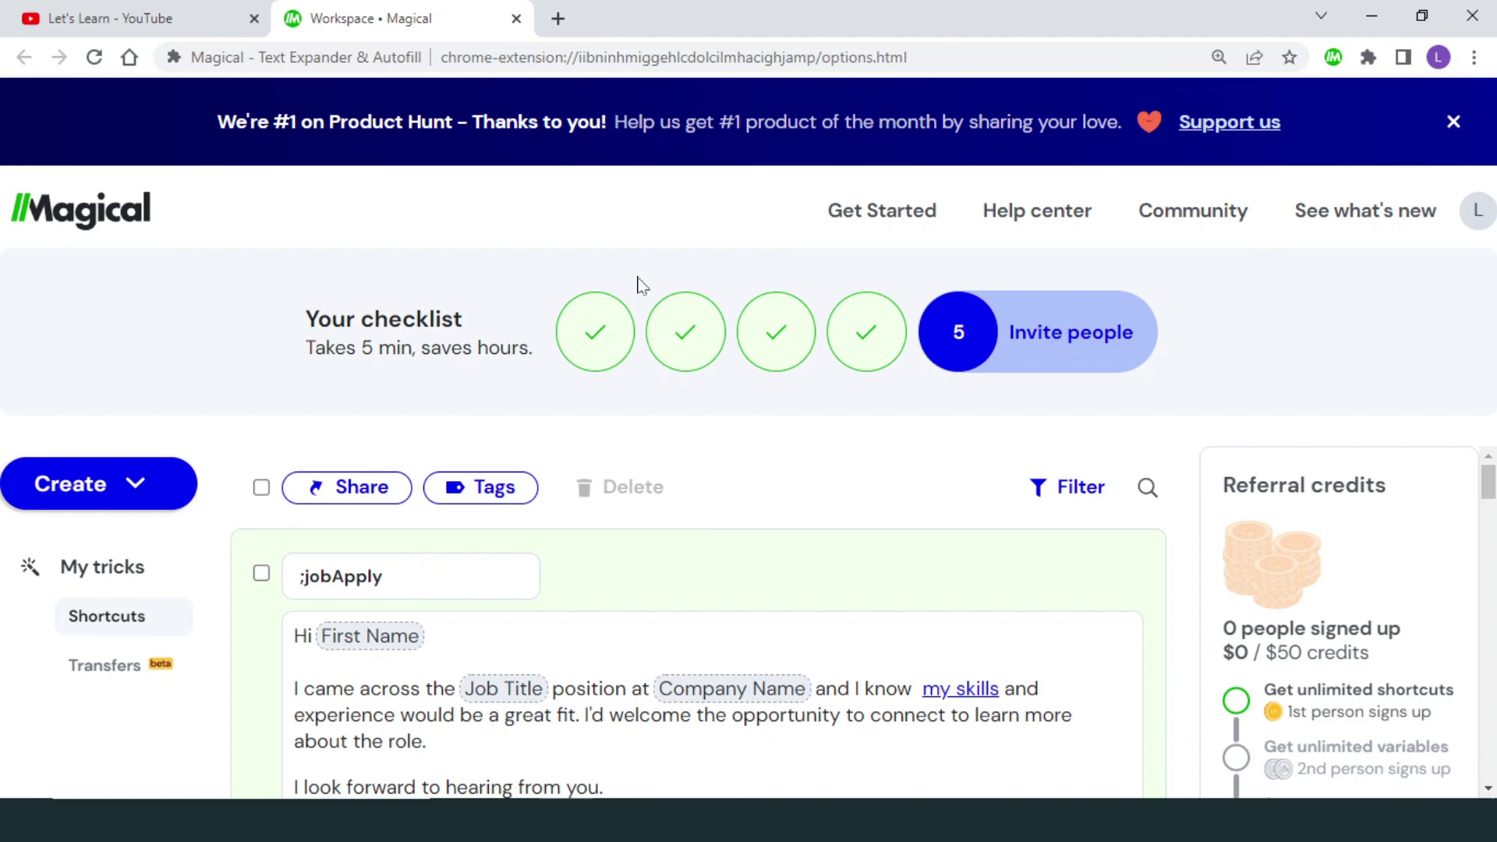
Step: Add a blank tab, bring up the Magical popup, and return to the Let's Learn YouTube tab
click(558, 18)
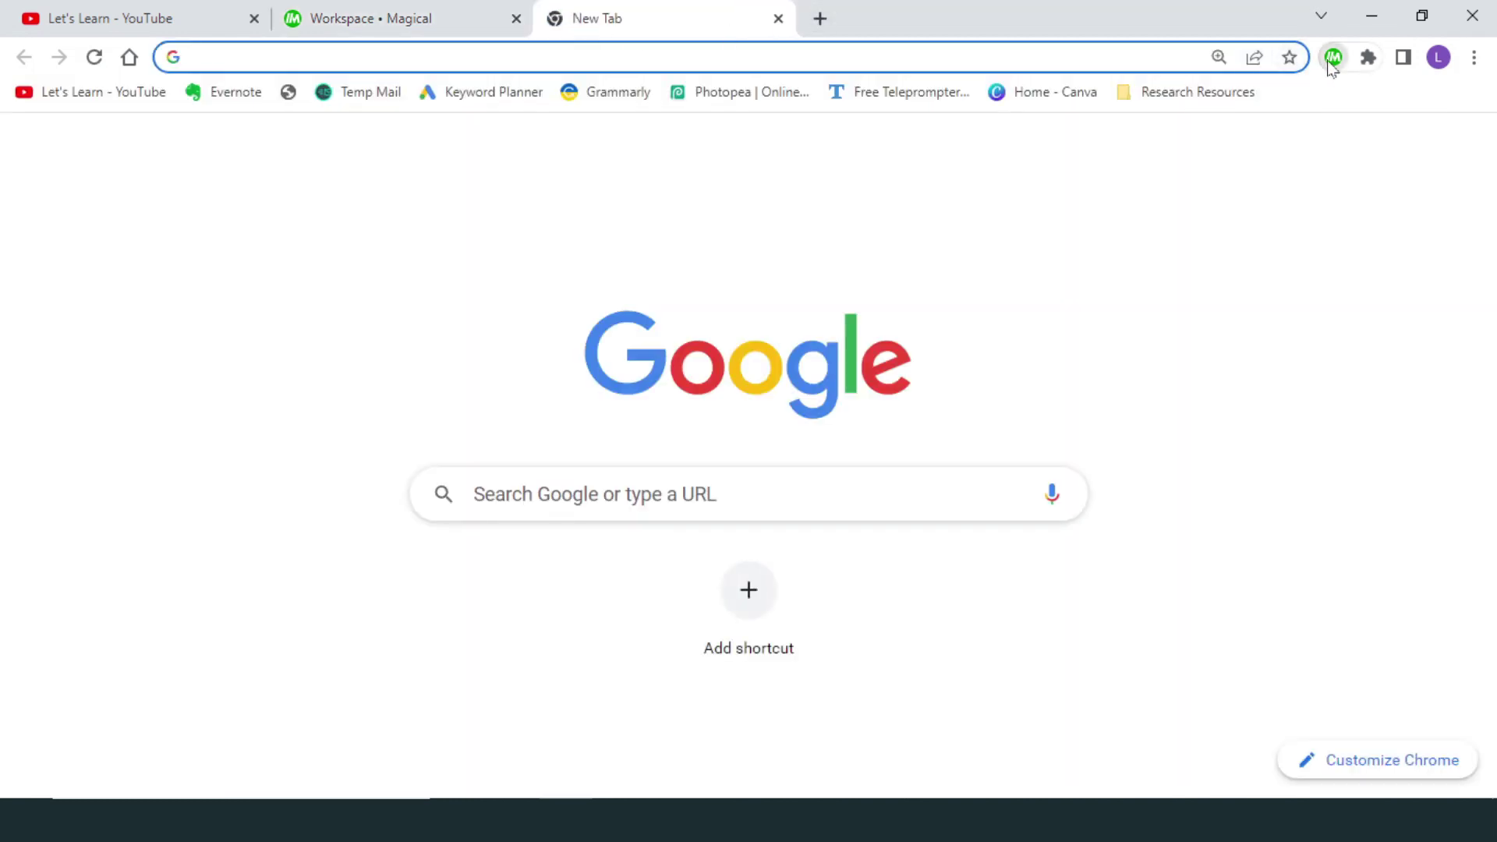
click(1332, 60)
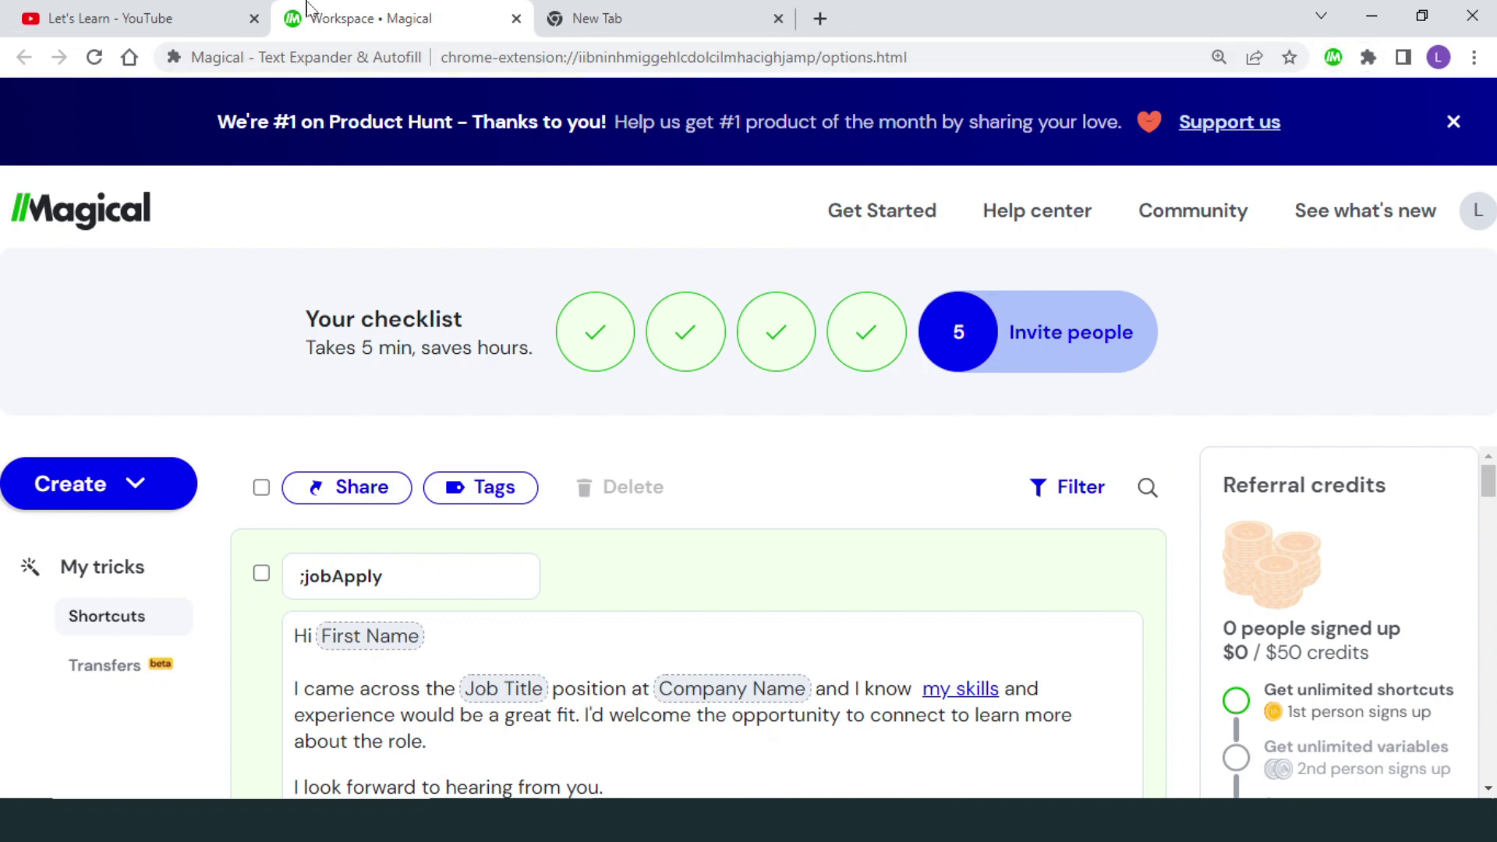
click(193, 19)
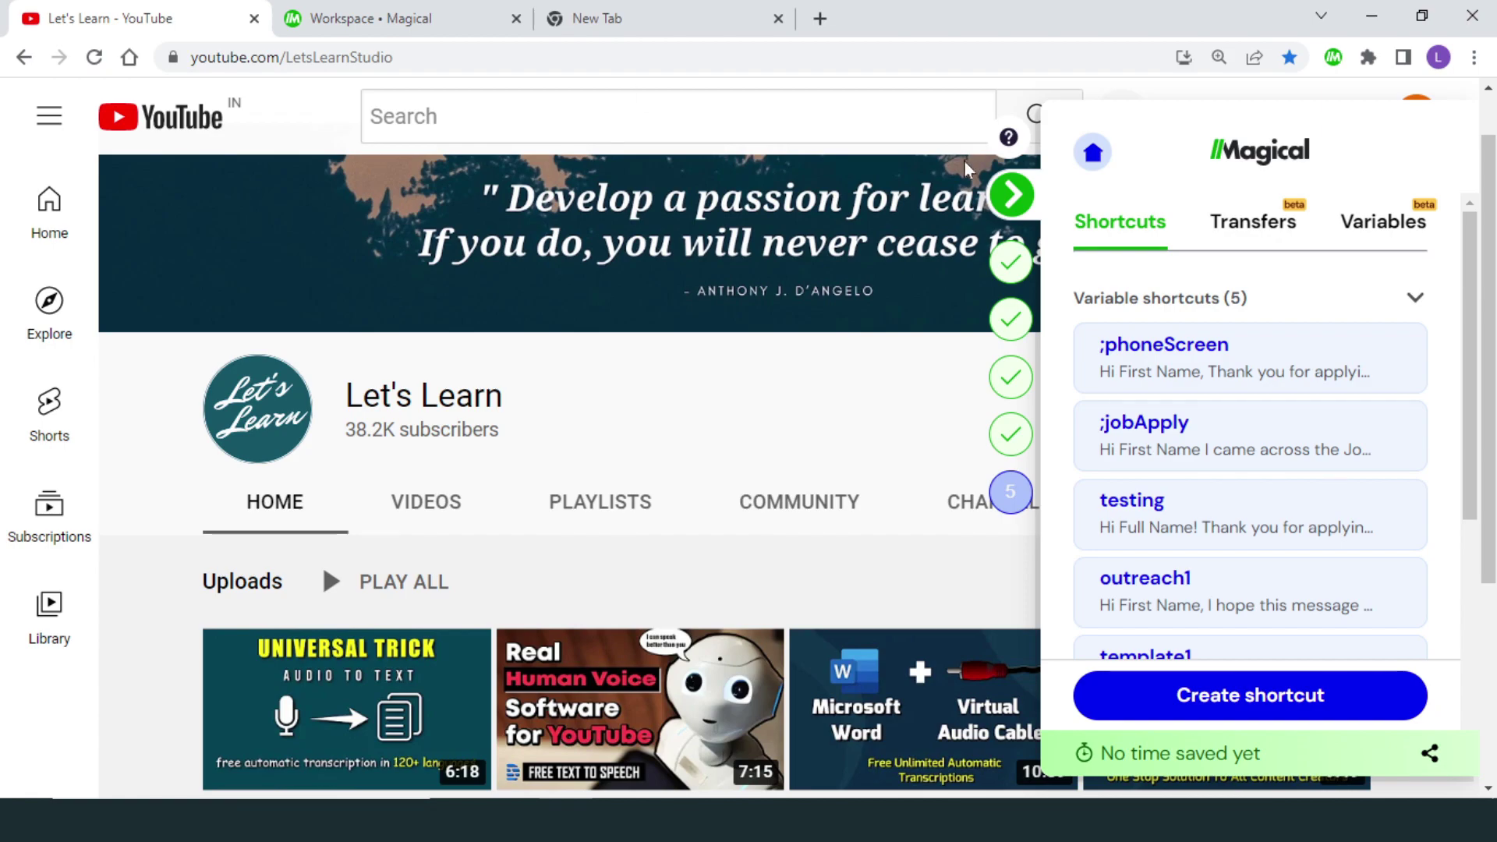
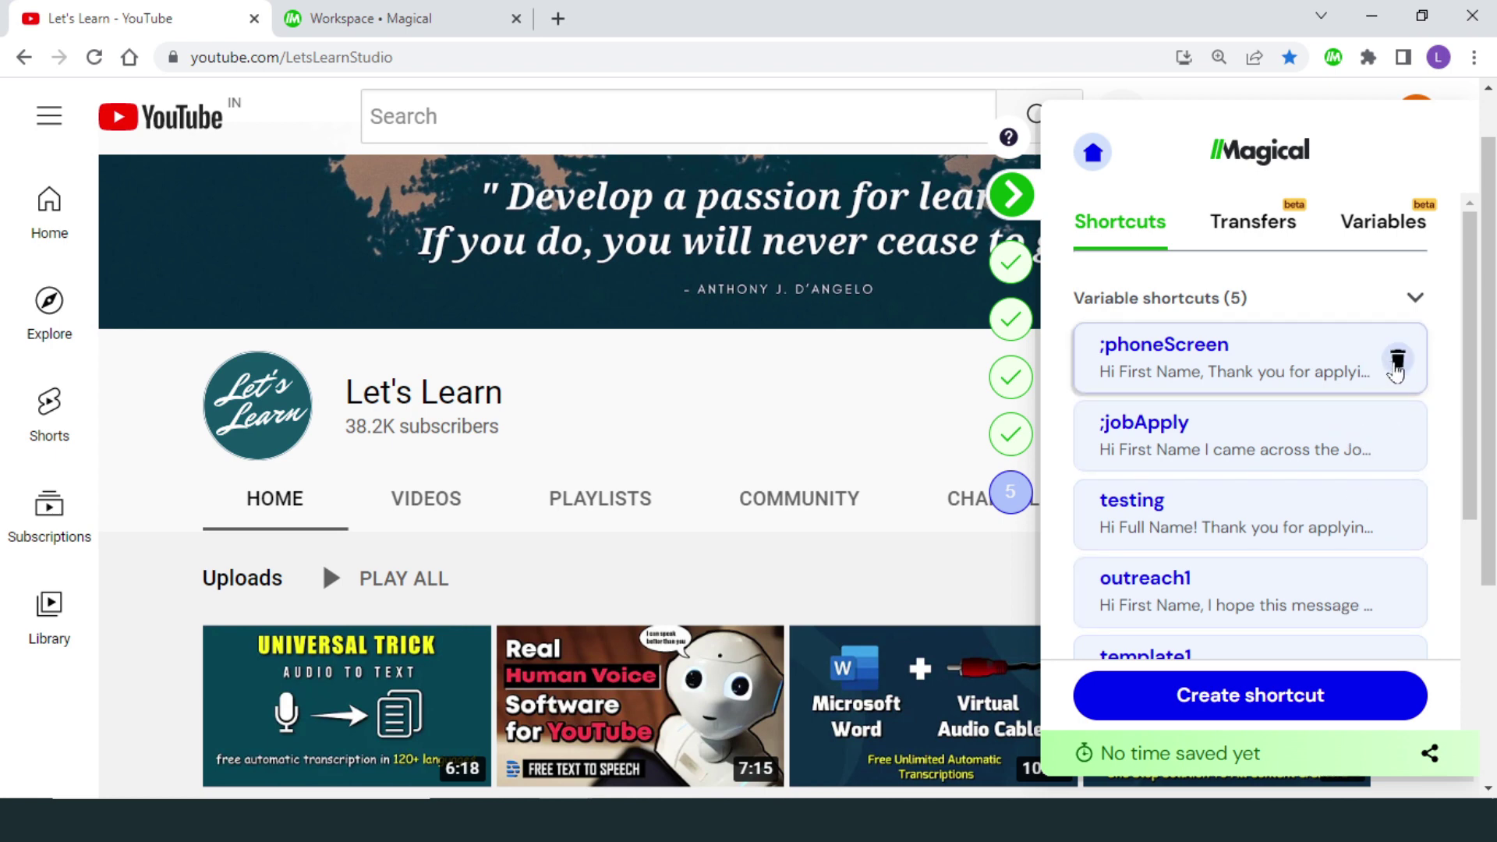
Step: Open the ;phoneScreen shortcut card from the Variable shortcuts list to edit it
click(1295, 368)
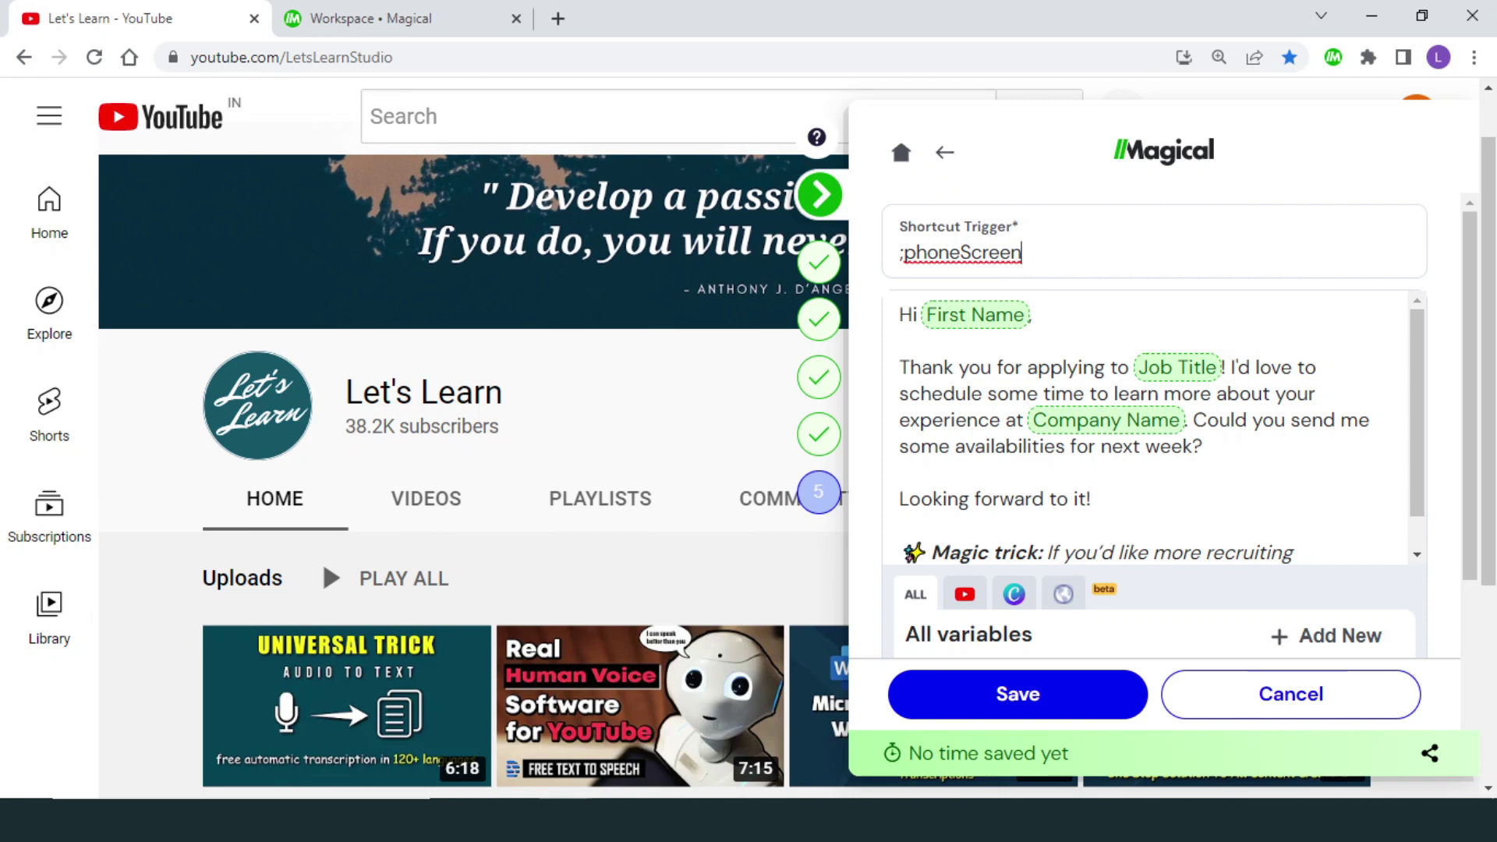
Step: Replace the ;phoneScreen message with the sample text 'you can write, copy paste anything just like you do in MS word'
click(1032, 315)
key(ctrl+a)
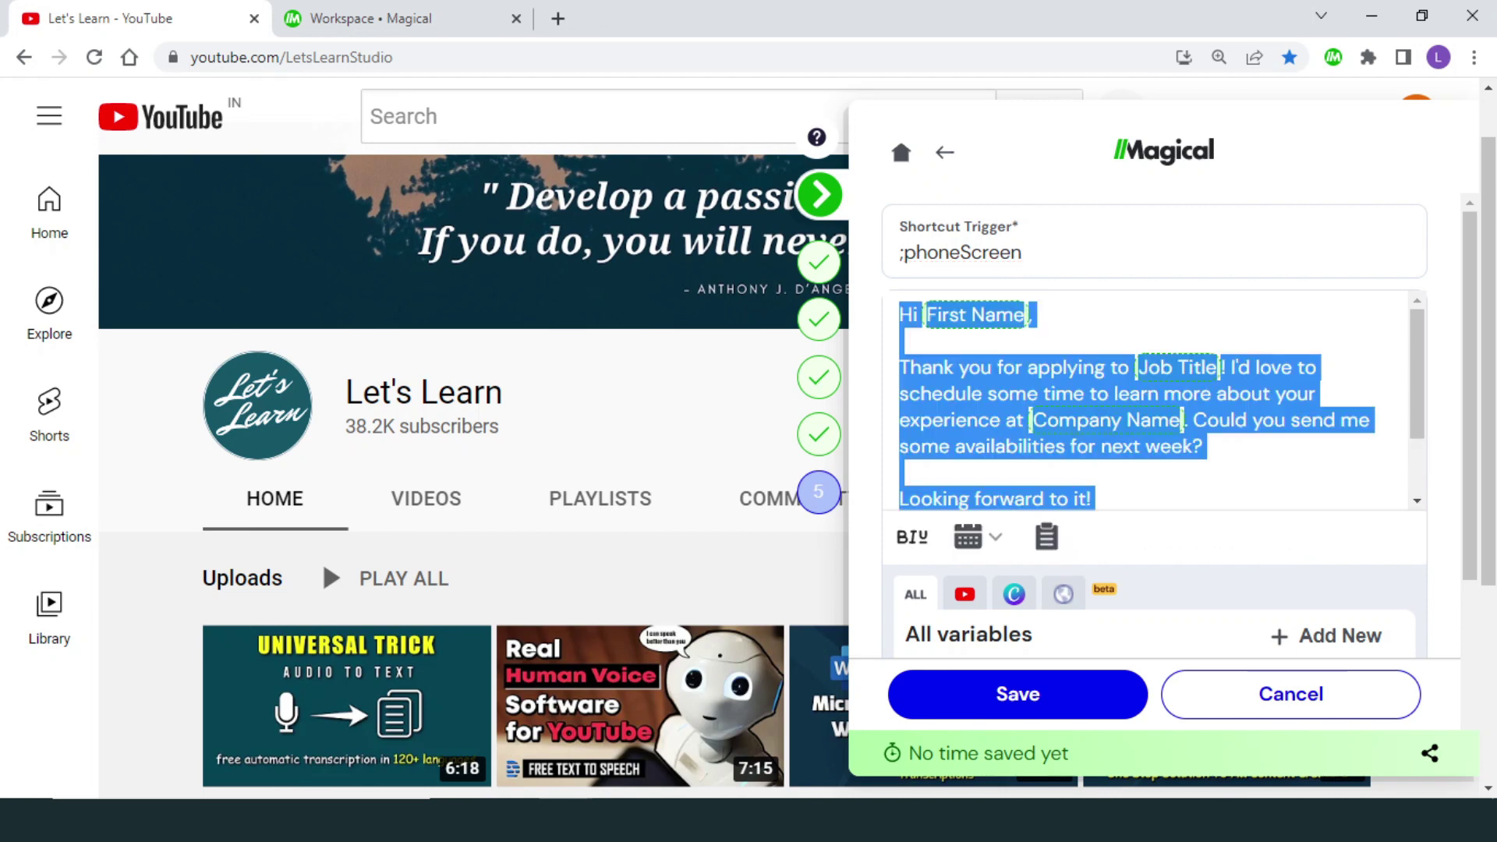
key(BackSpace)
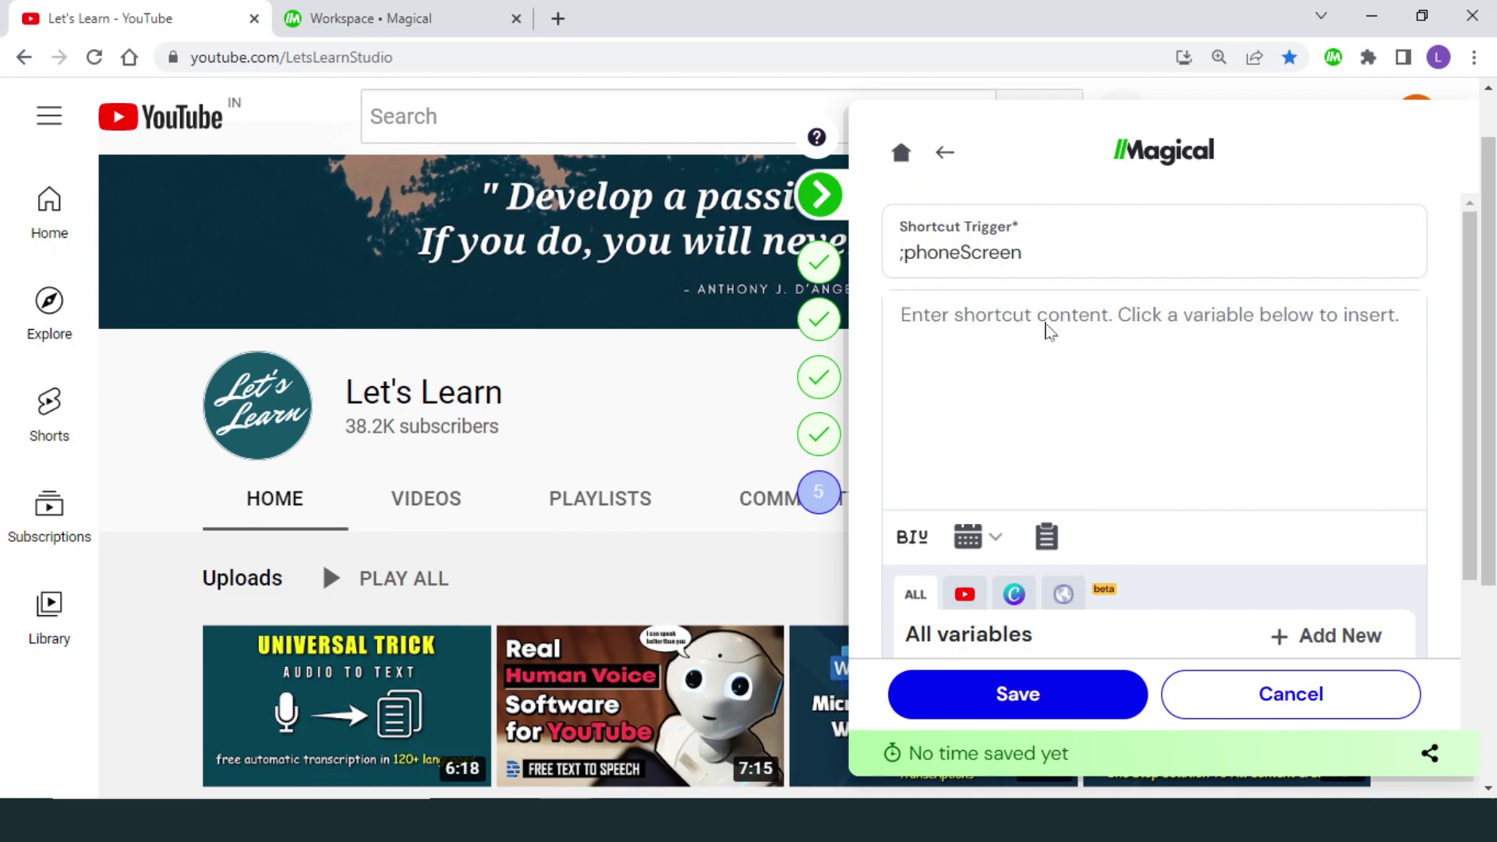
text(you can write, copy paste anything just like you do in MS word)
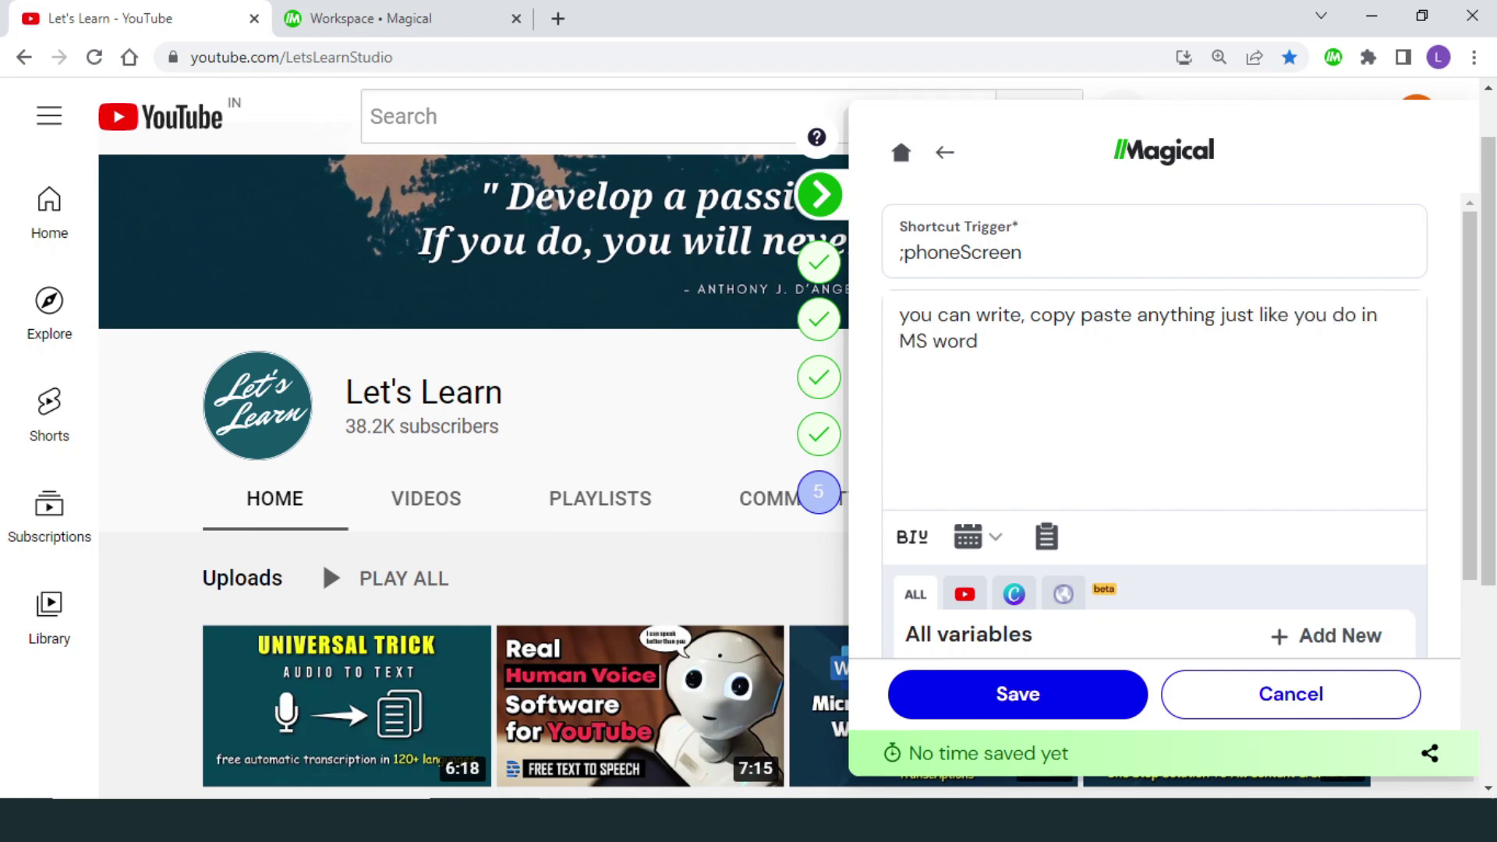
Step: Toggle the rich-text toolbar, then add a First Name variable on a new line below the text
click(914, 537)
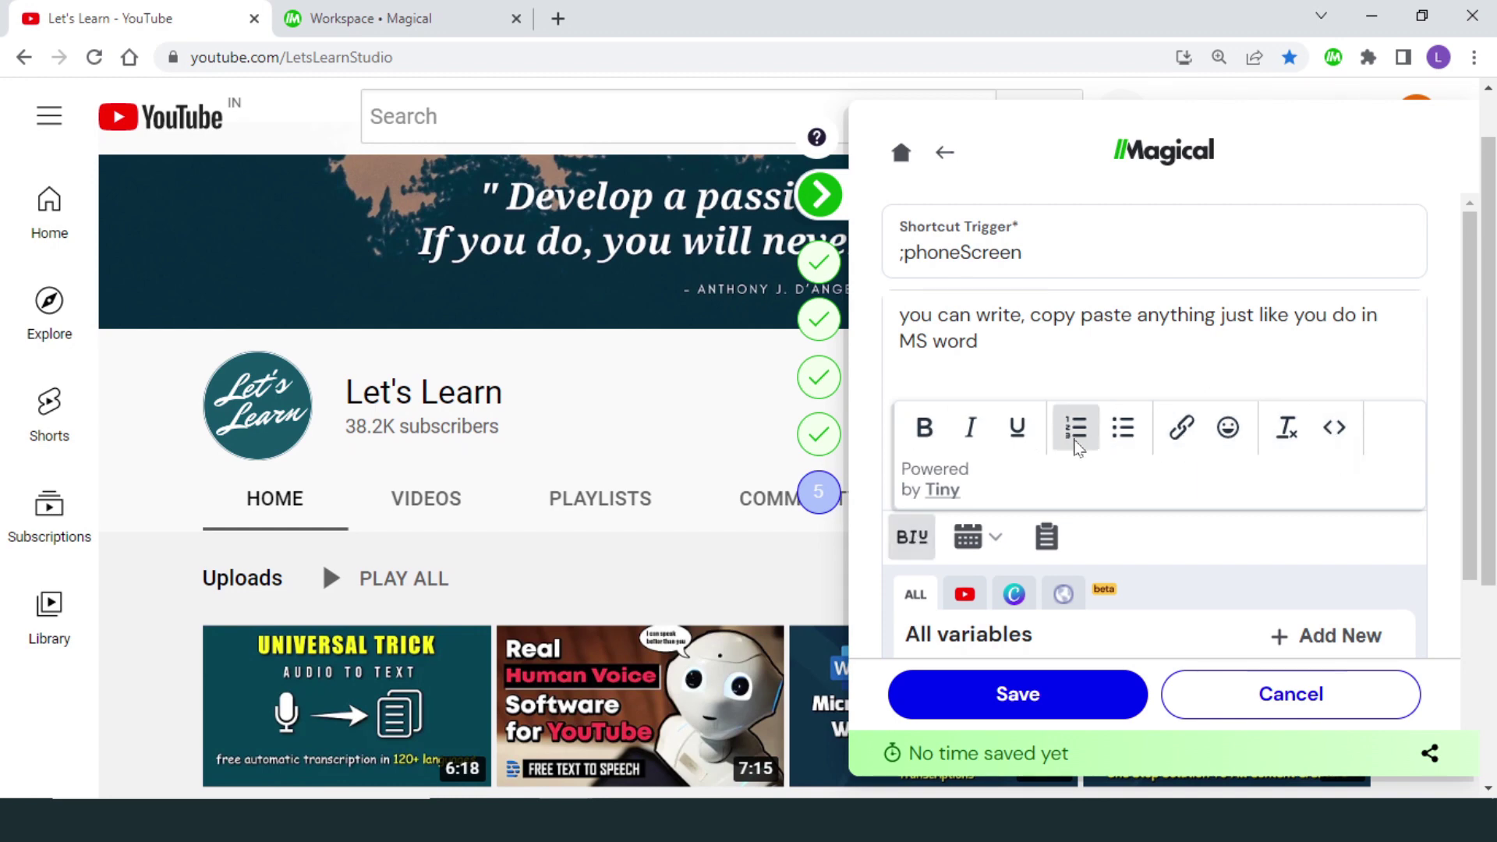
click(908, 541)
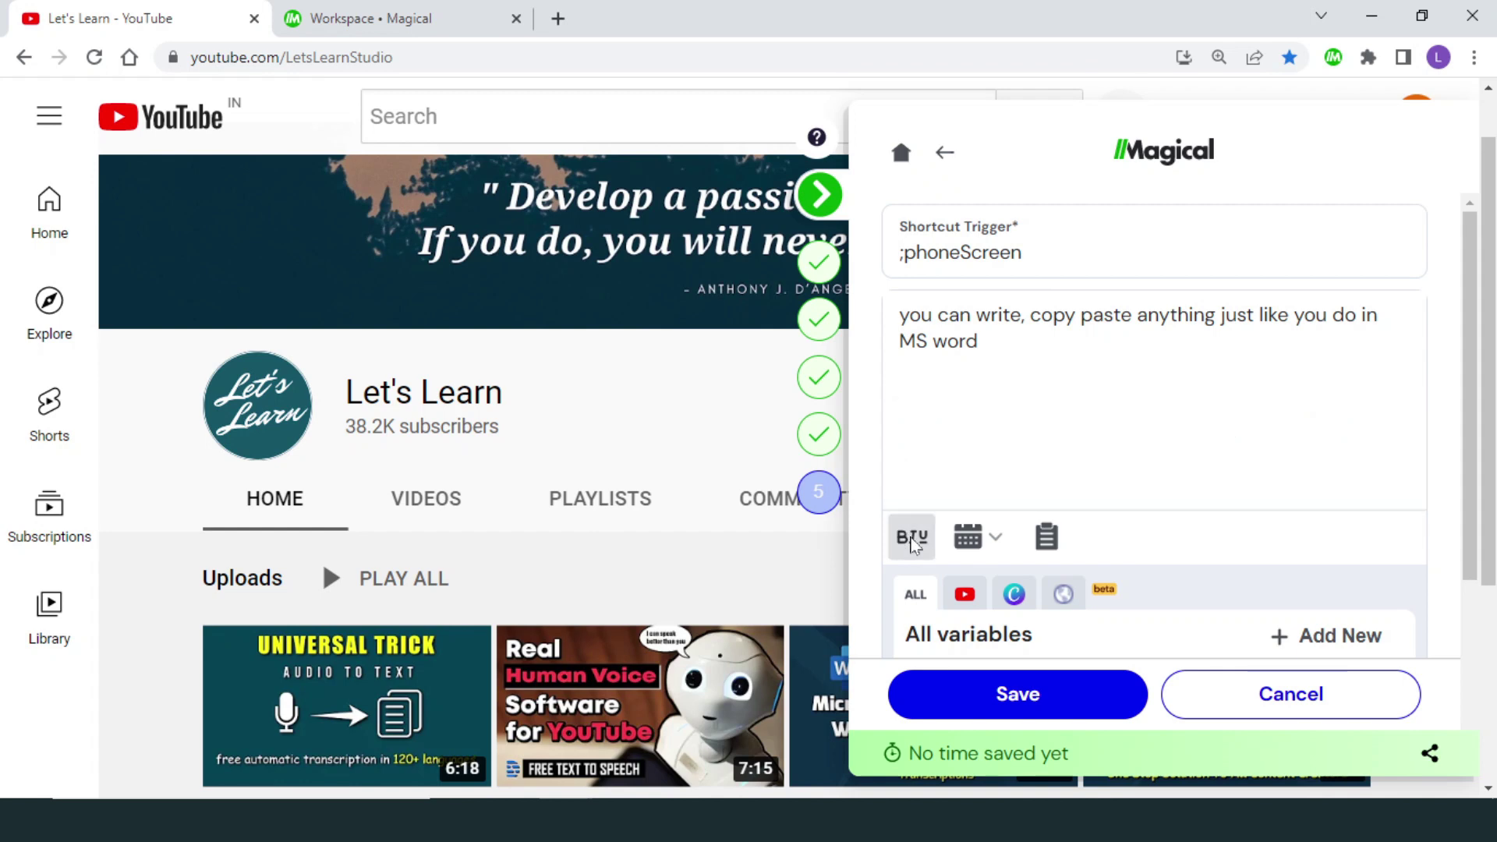
scroll(920, 546, down, 2)
scroll(920, 546, down, 2)
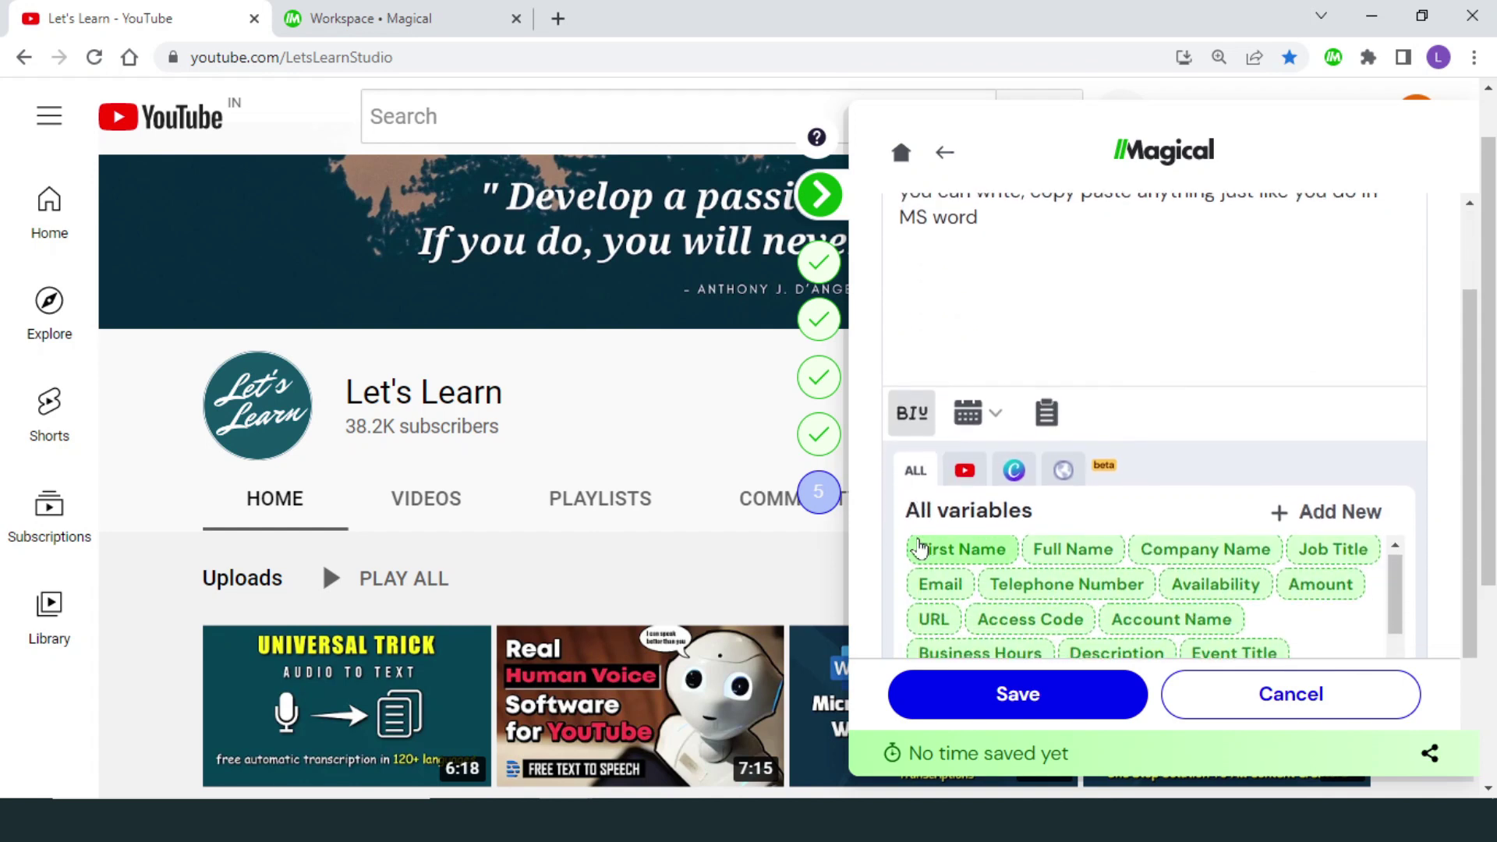
scroll(920, 547, up, 2)
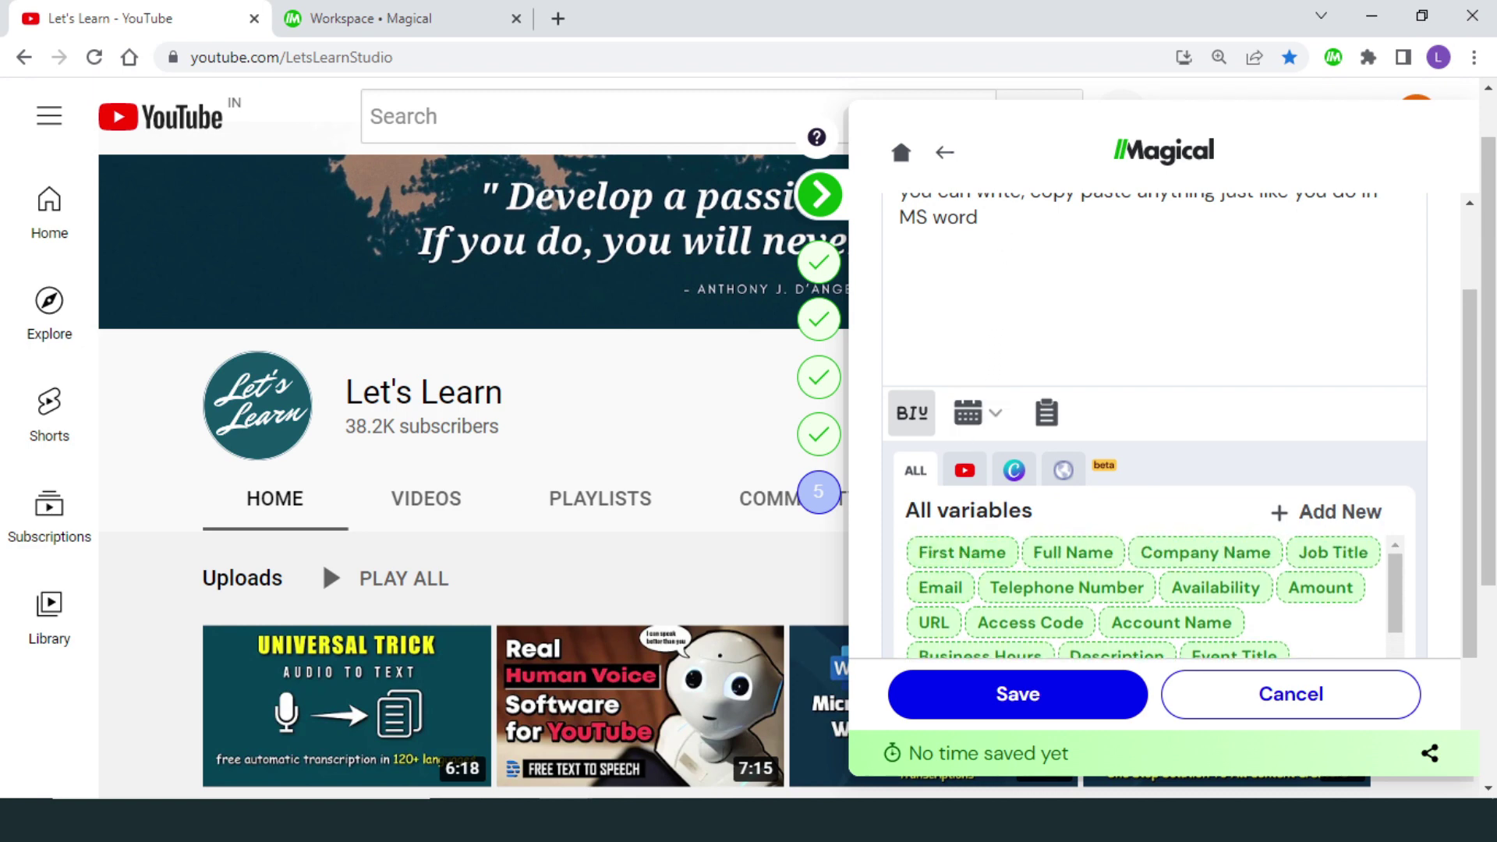
click(999, 242)
key(Return)
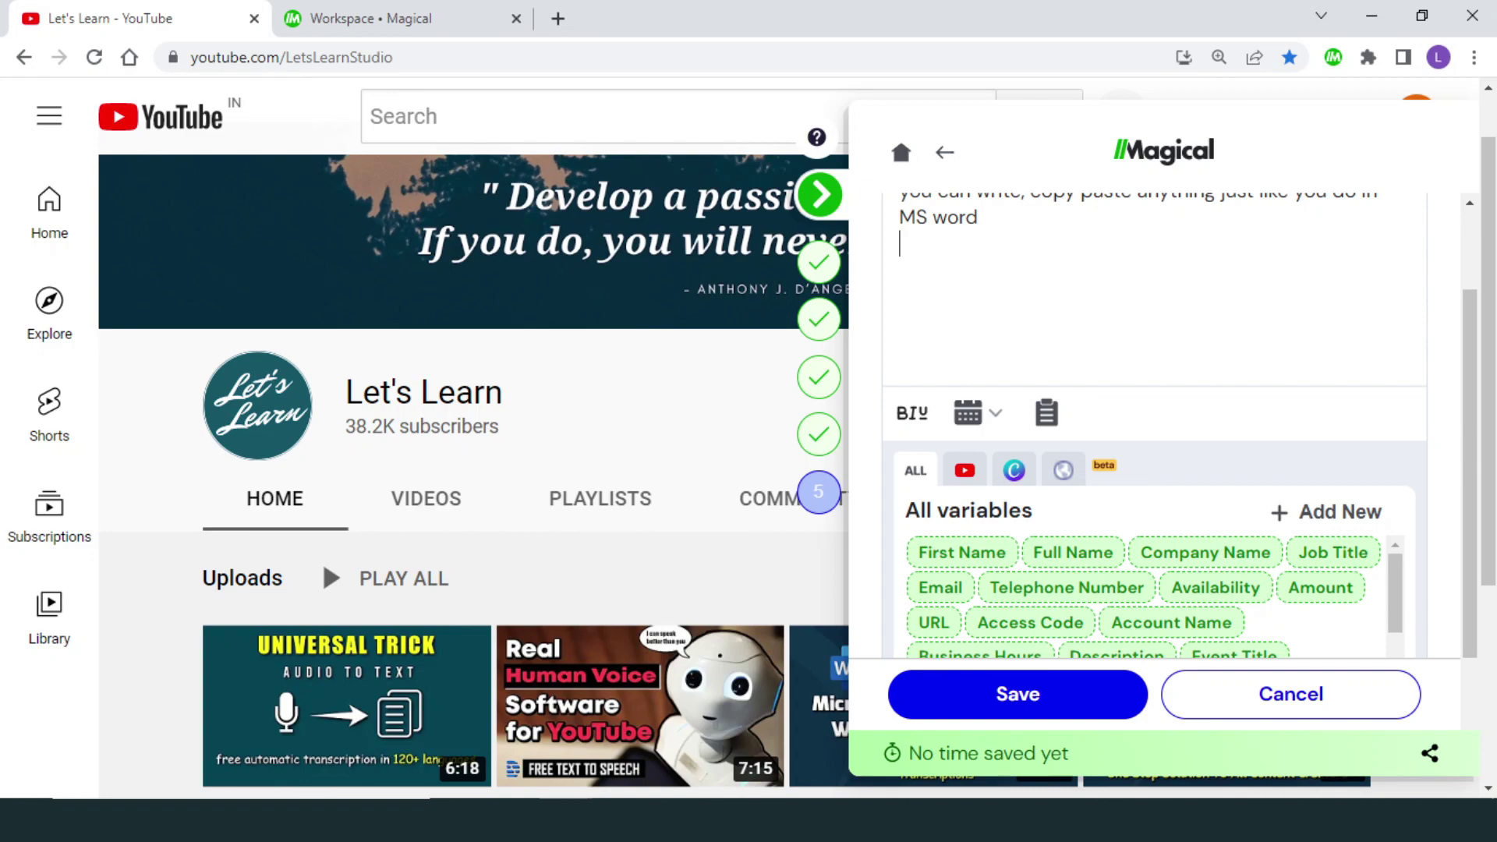
click(974, 555)
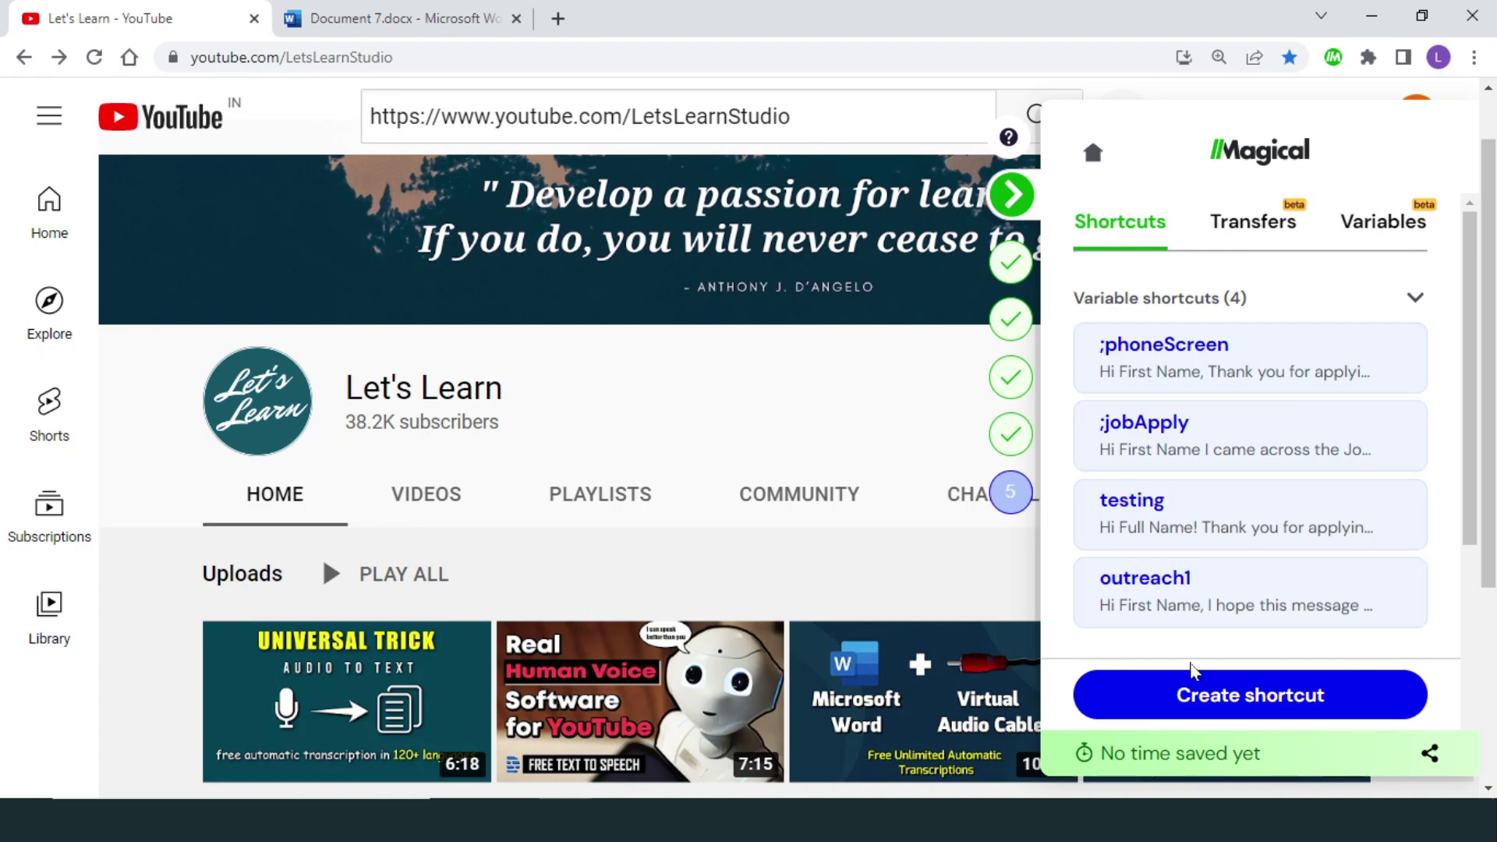
Step: Create a shortcut triggered by template1 and paste the recruiting email as its message
click(1203, 718)
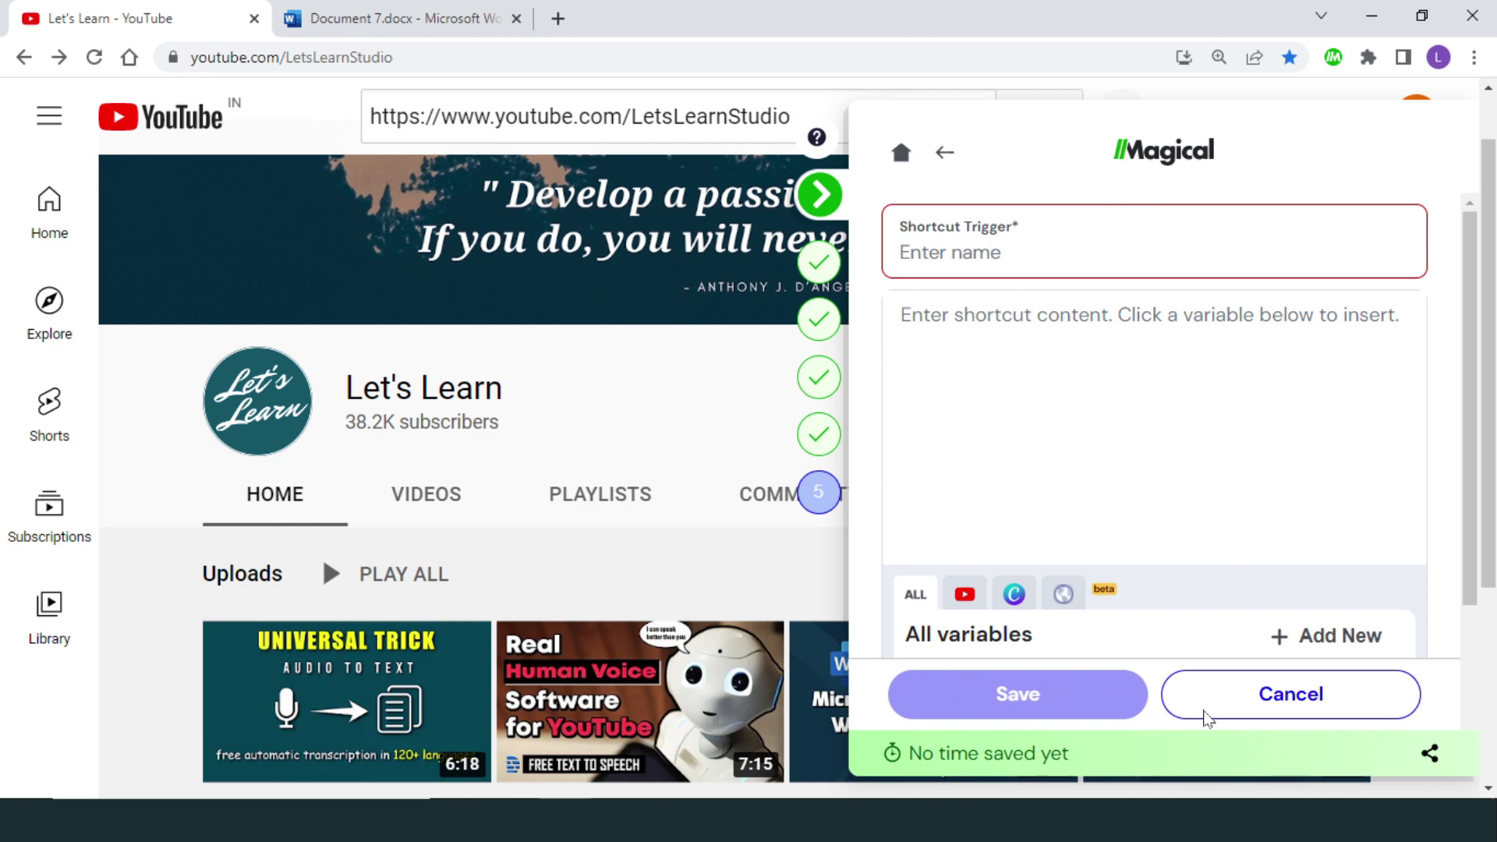
text(templ)
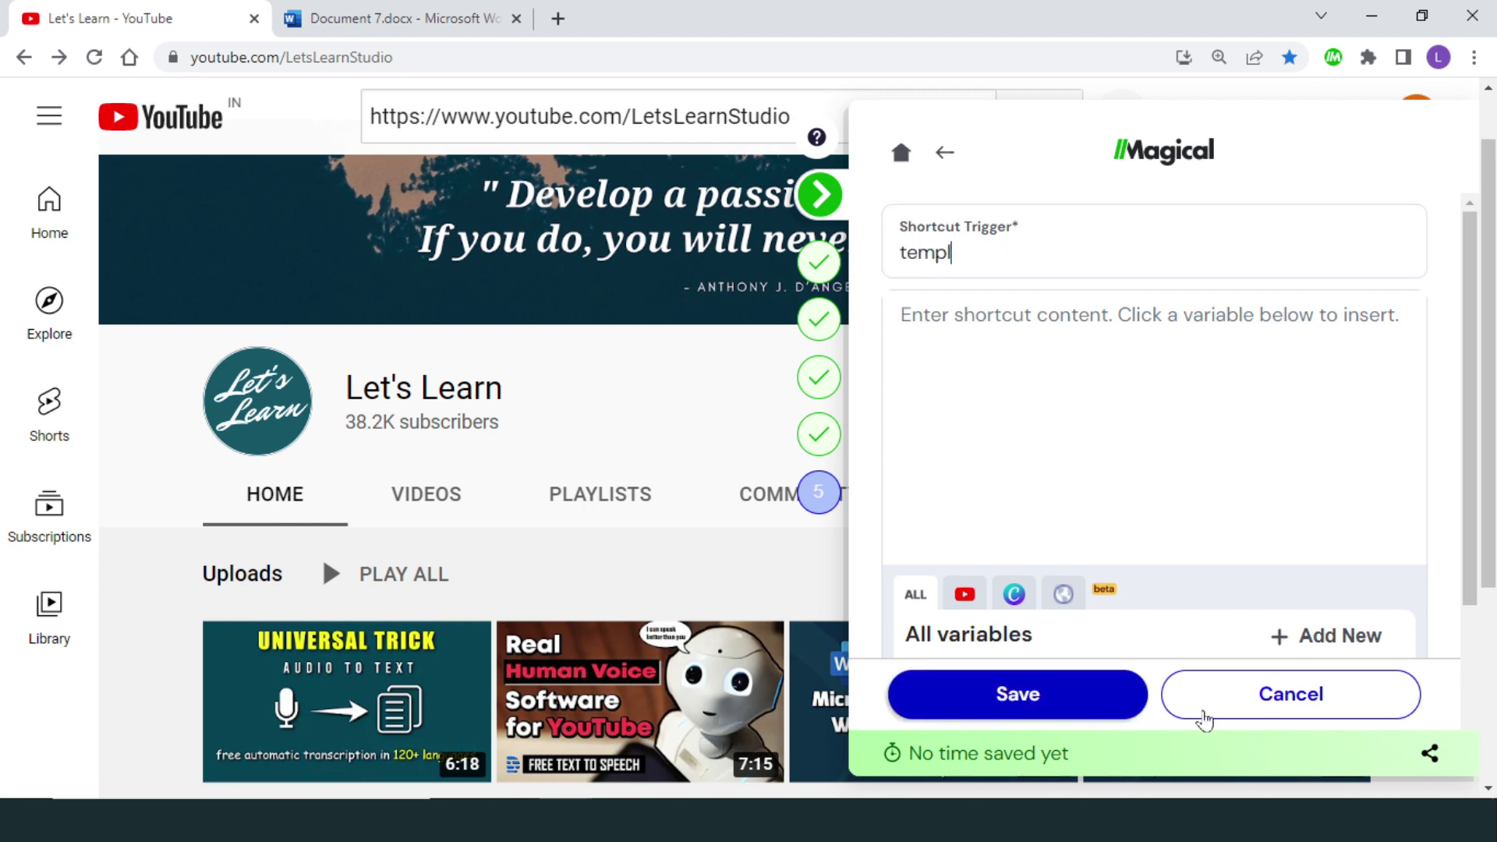
text(ate1)
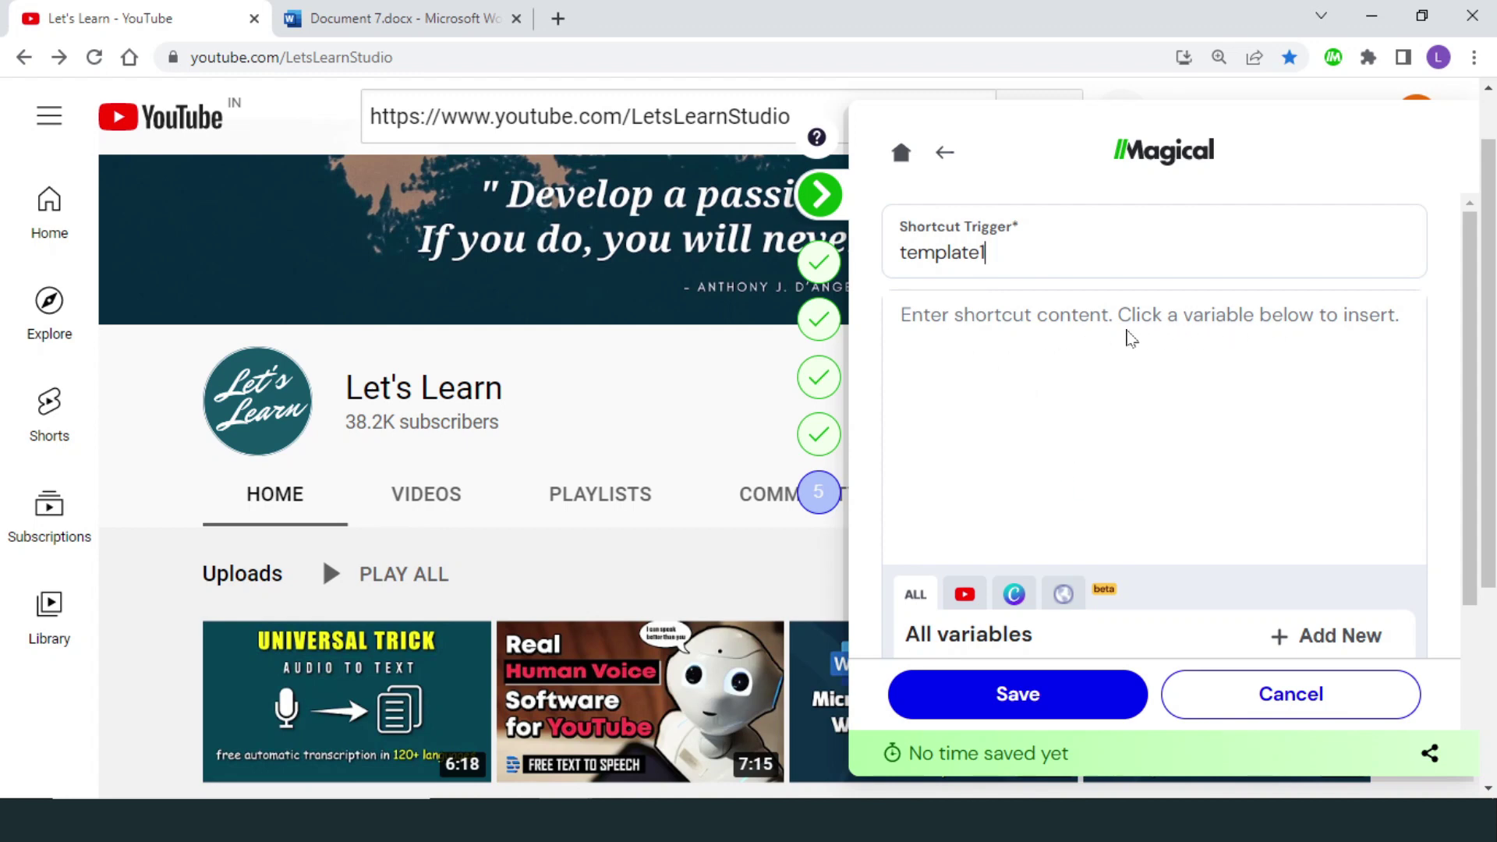
click(1077, 321)
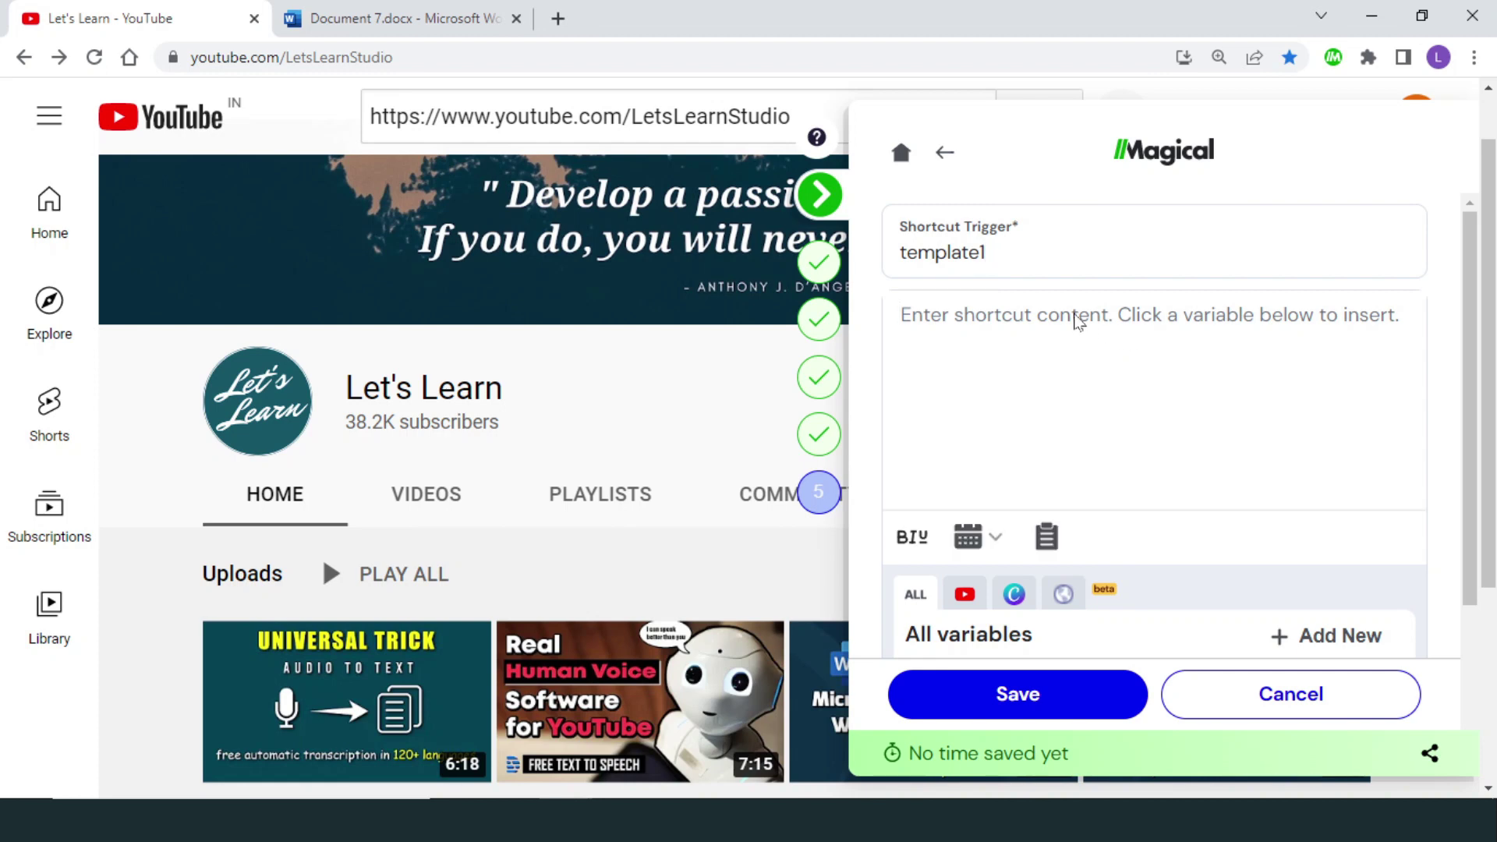
key(ctrl+v)
scroll(1146, 405, up, 5)
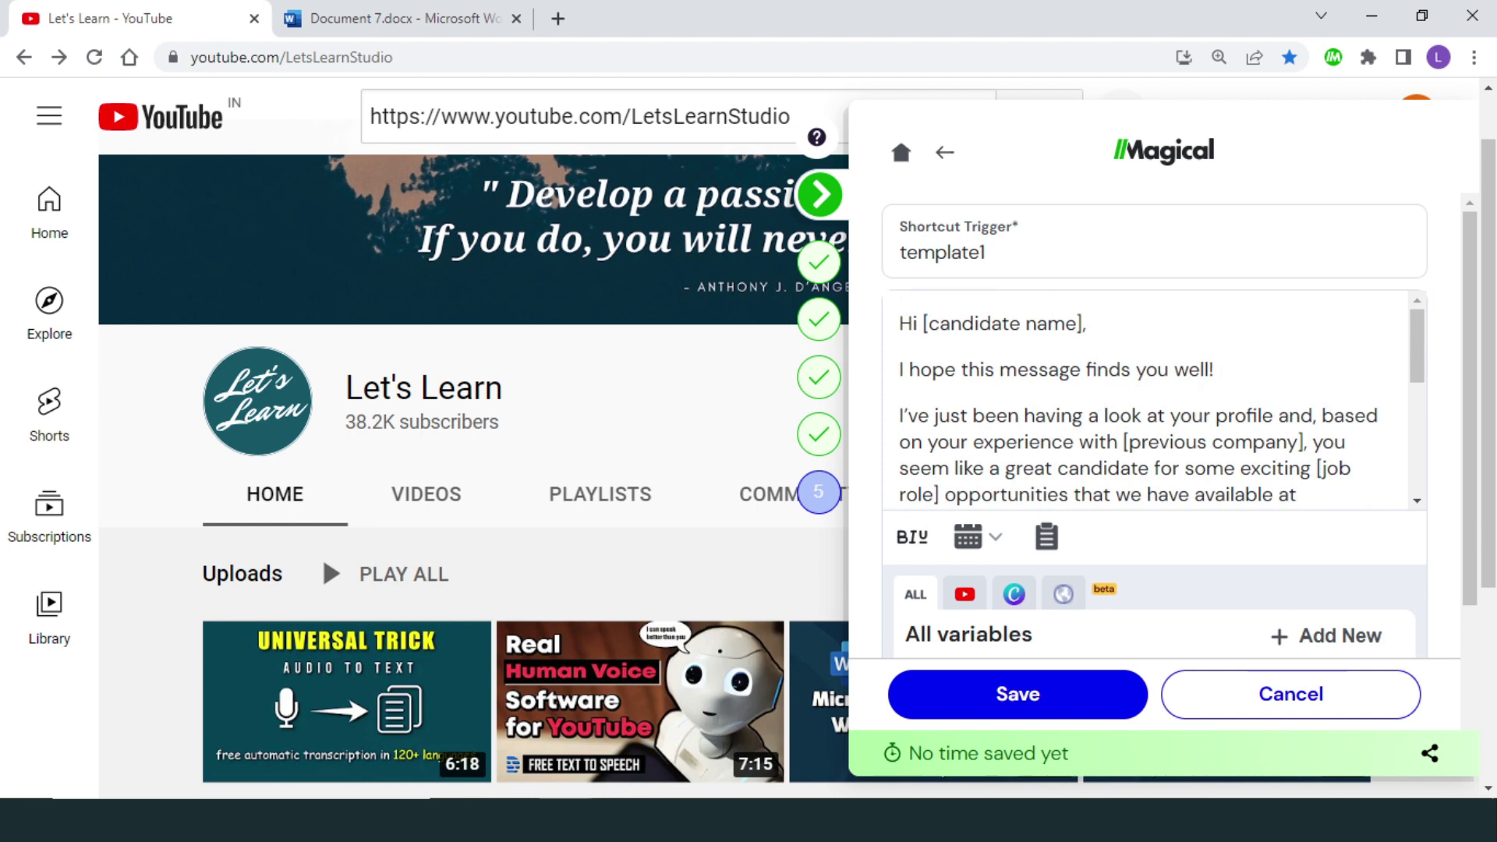
Step: Replace [candidate name], [previous company] and [job role] with First Name, Company Name and Job Title variables
key(shift+Left)
key(shift+Left)
key(shift+Left)
key(shift+Left)
key(shift+Left)
key(shift+Left)
key(shift+Left)
key(shift+Left)
key(shift+Left)
key(shift+Left)
key(shift+Left)
key(shift+Left)
key(shift+Left)
key(shift+Left)
key(shift+Left)
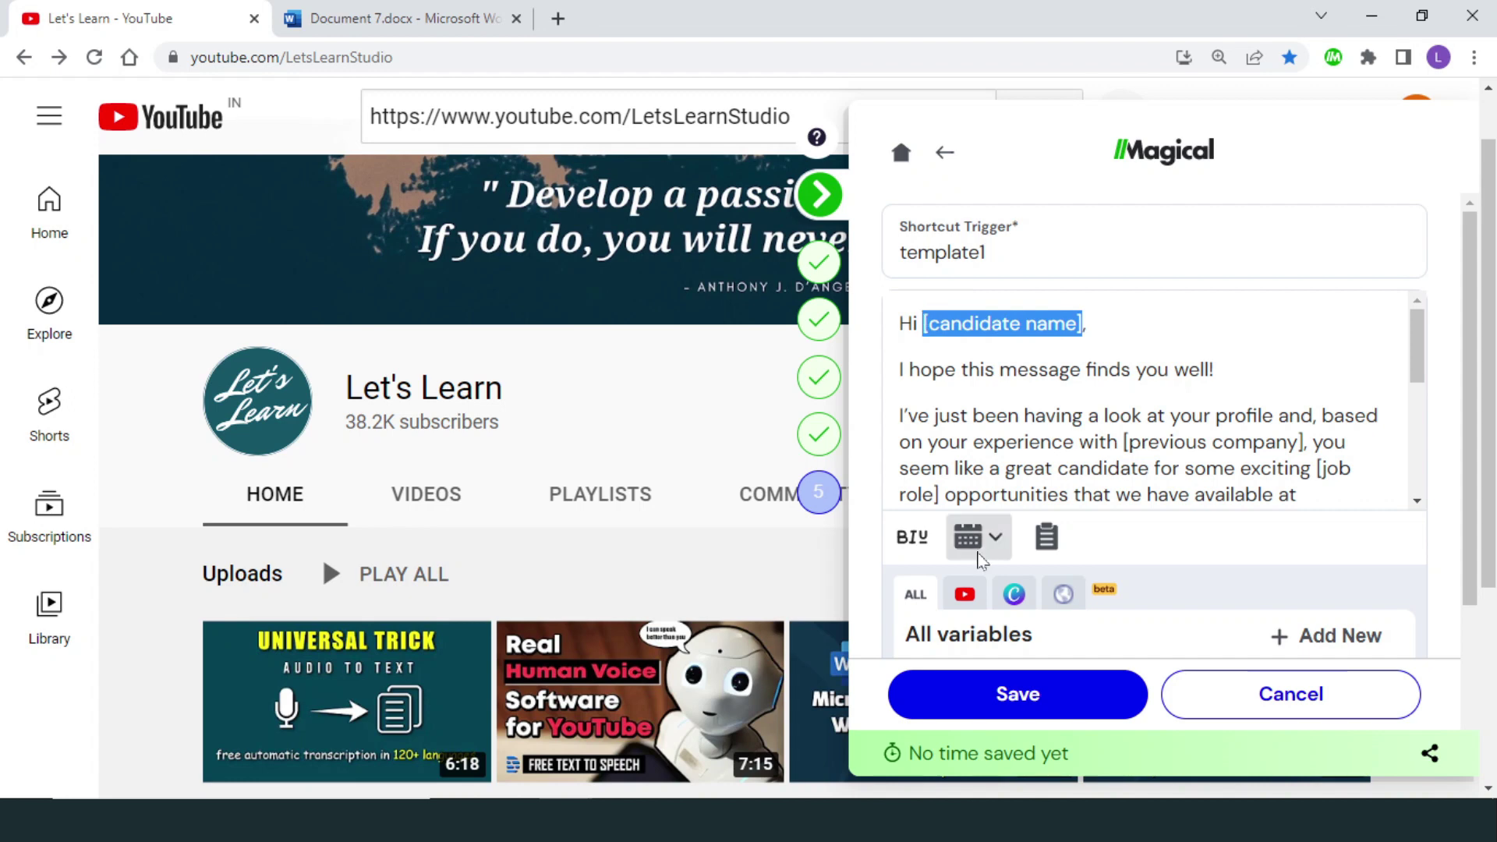
scroll(984, 646, down, 3)
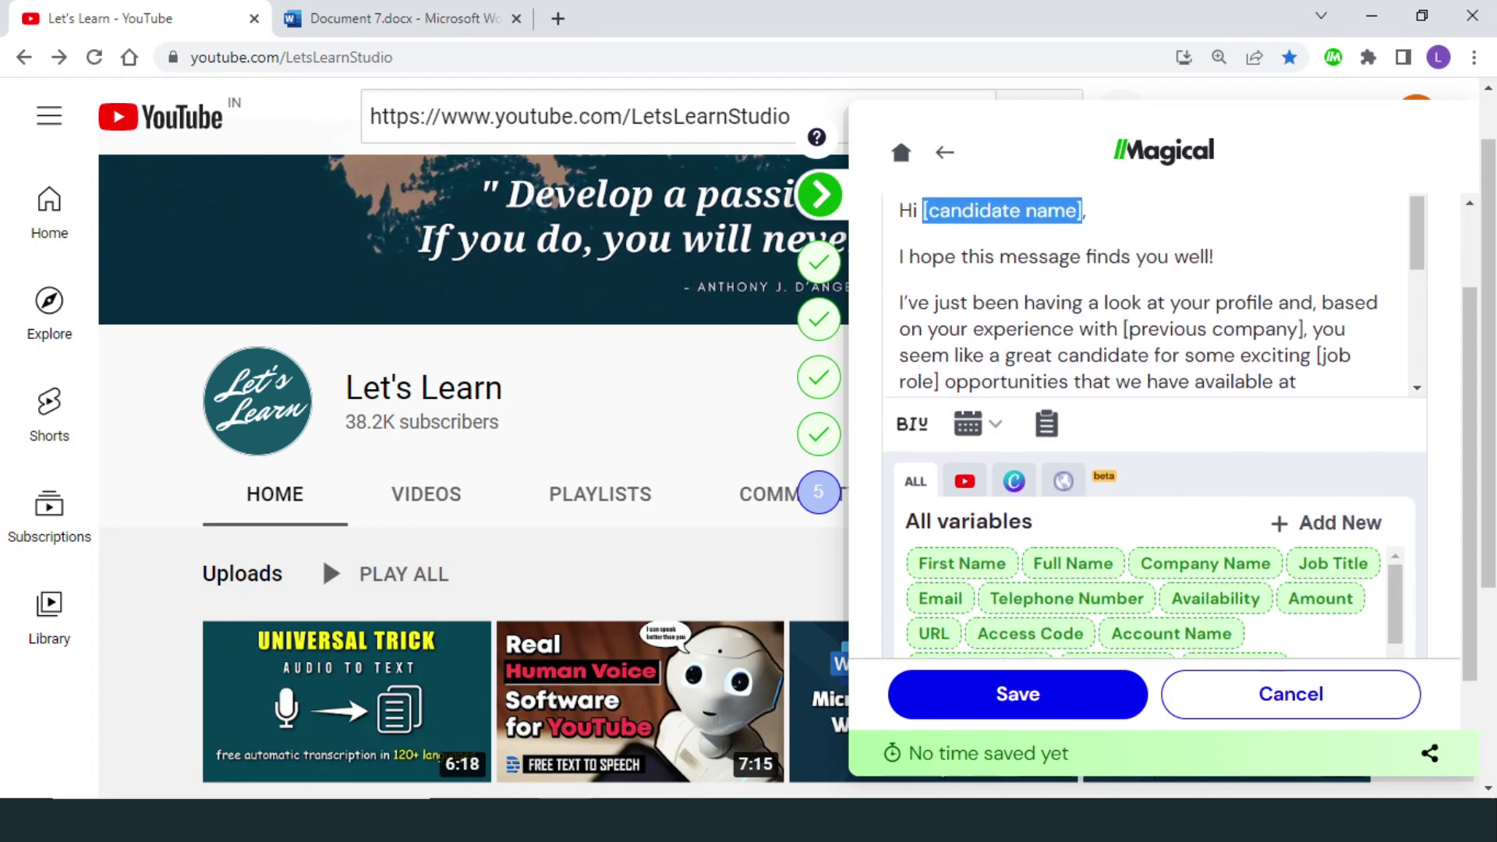
click(972, 563)
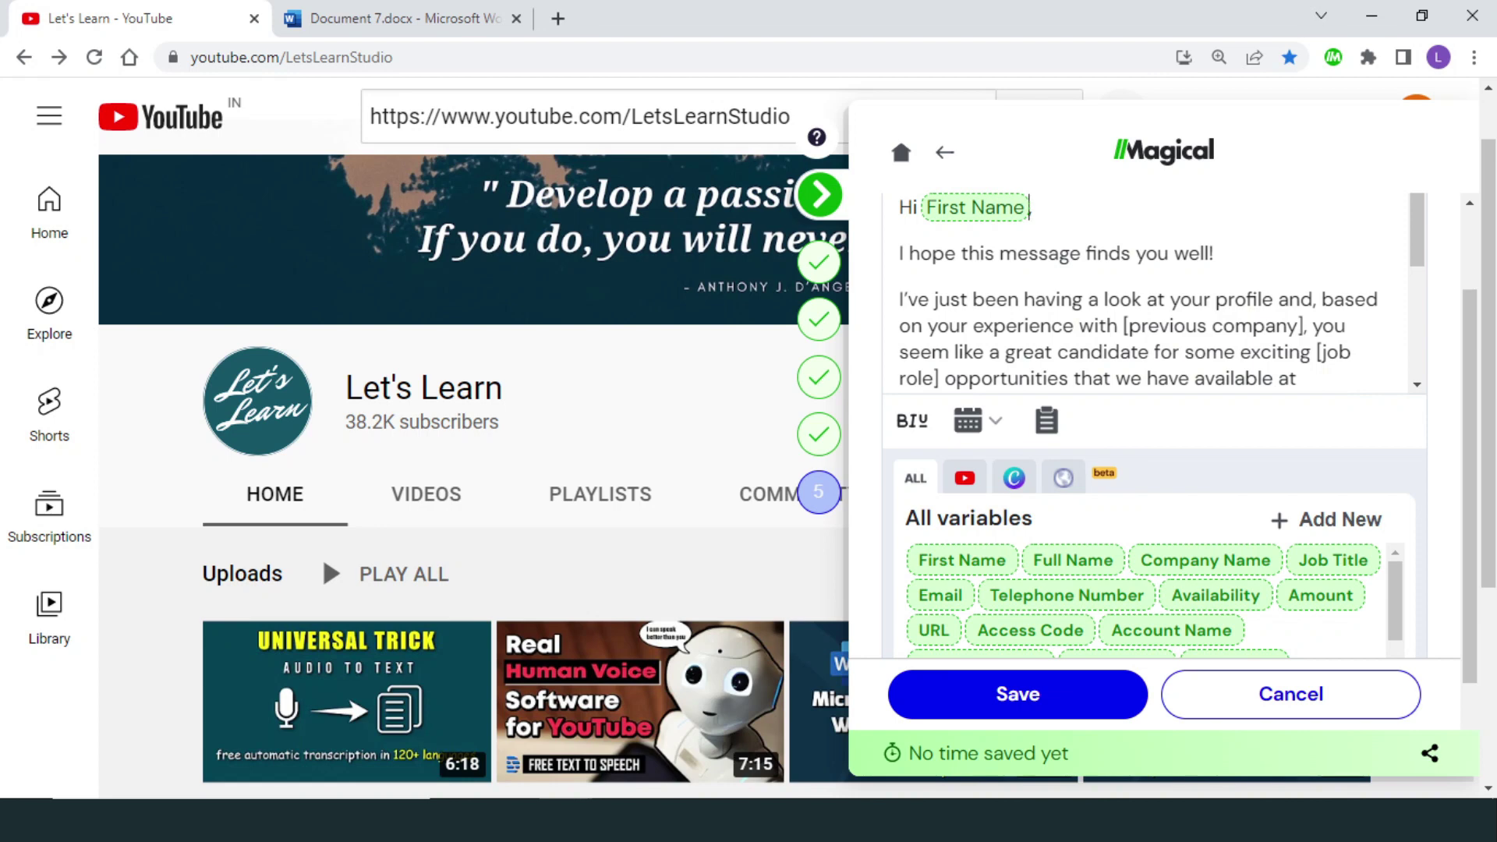
drag(1124, 325, 1304, 325)
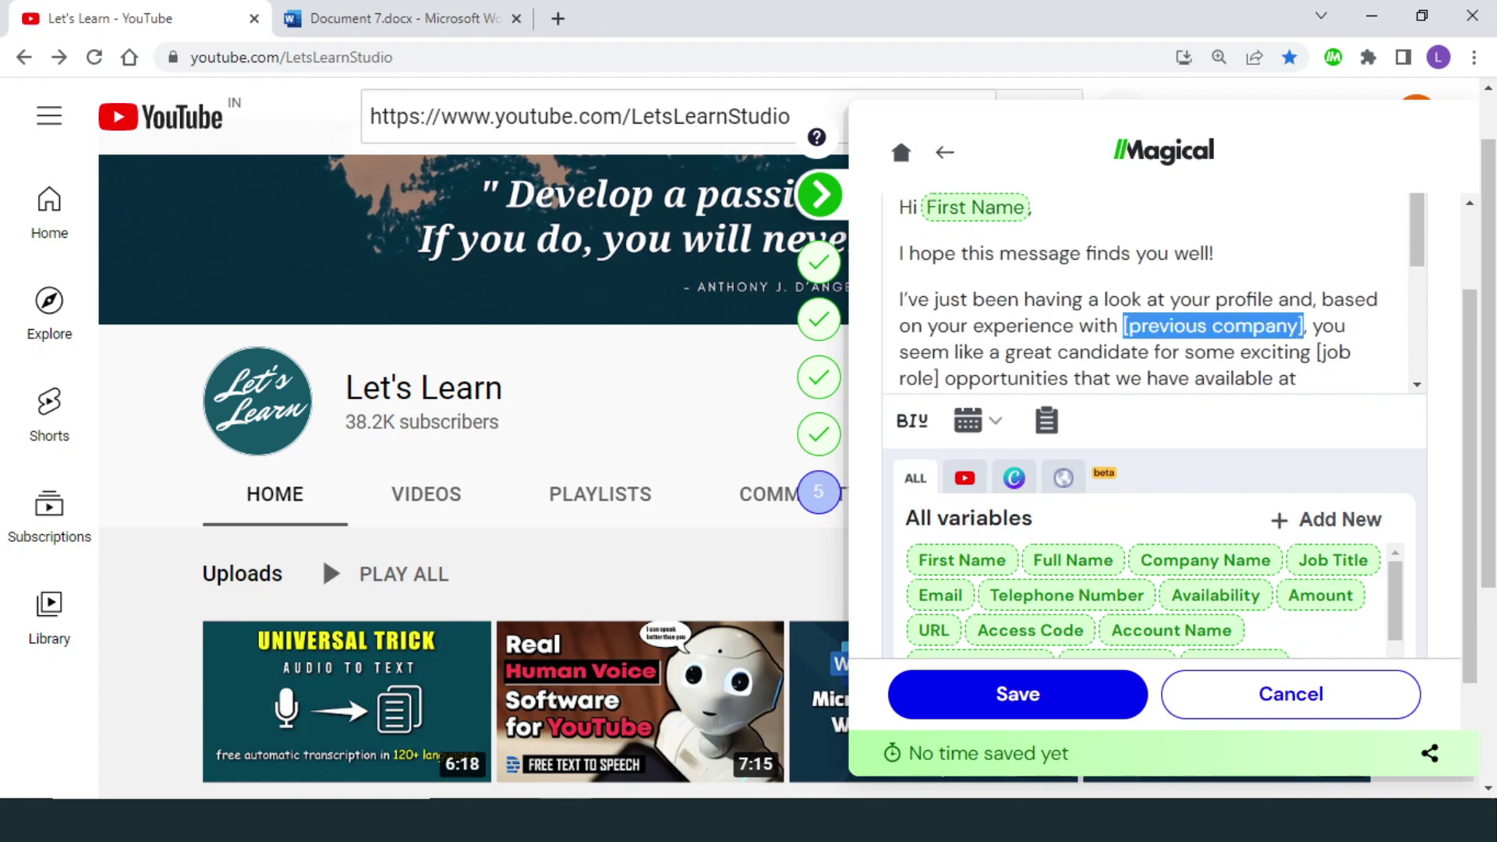
click(1219, 570)
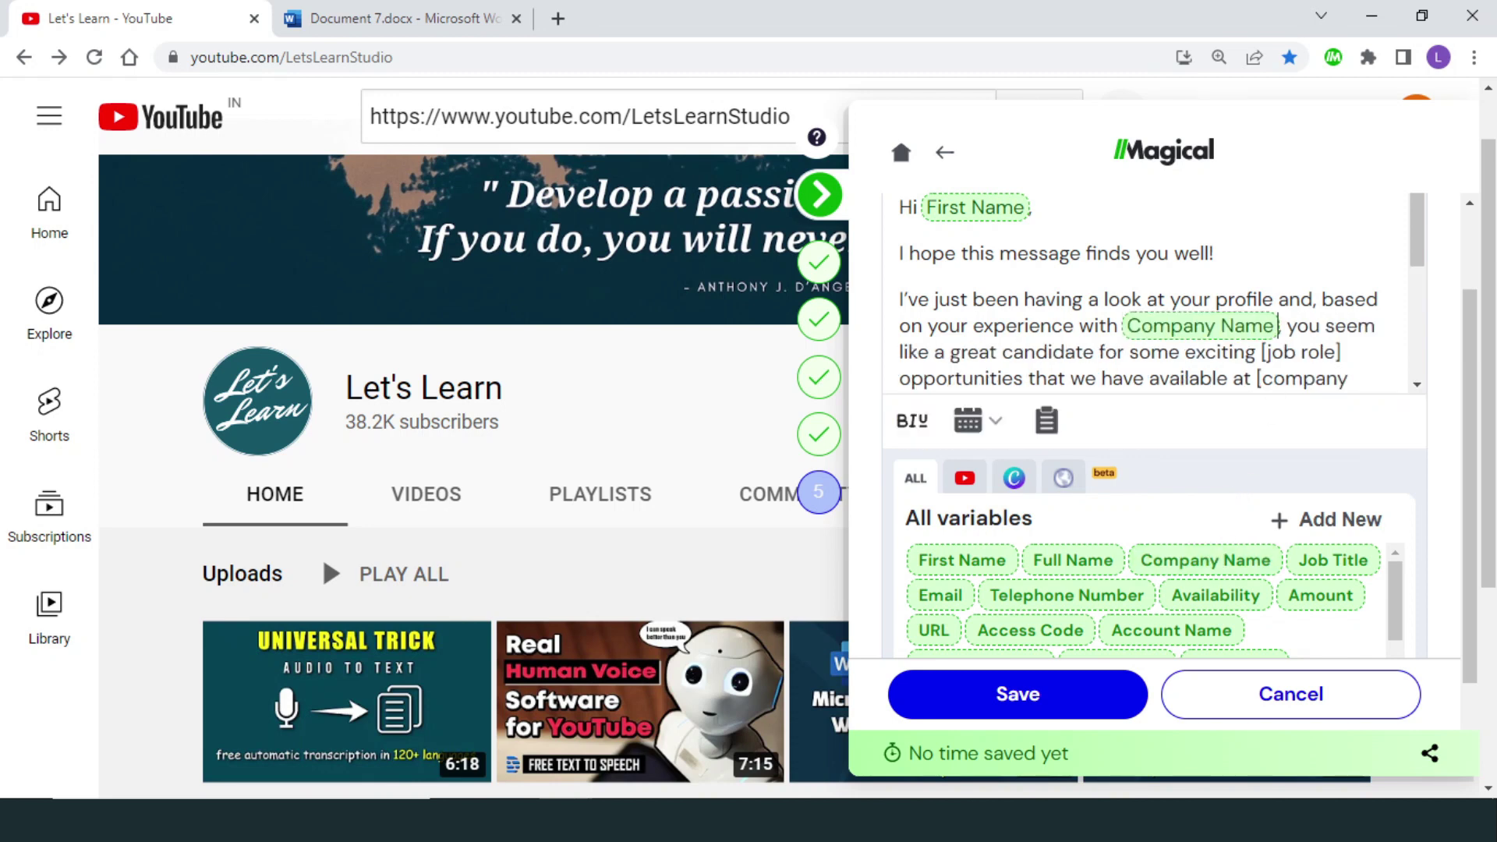
drag(1261, 352, 1342, 352)
click(1333, 560)
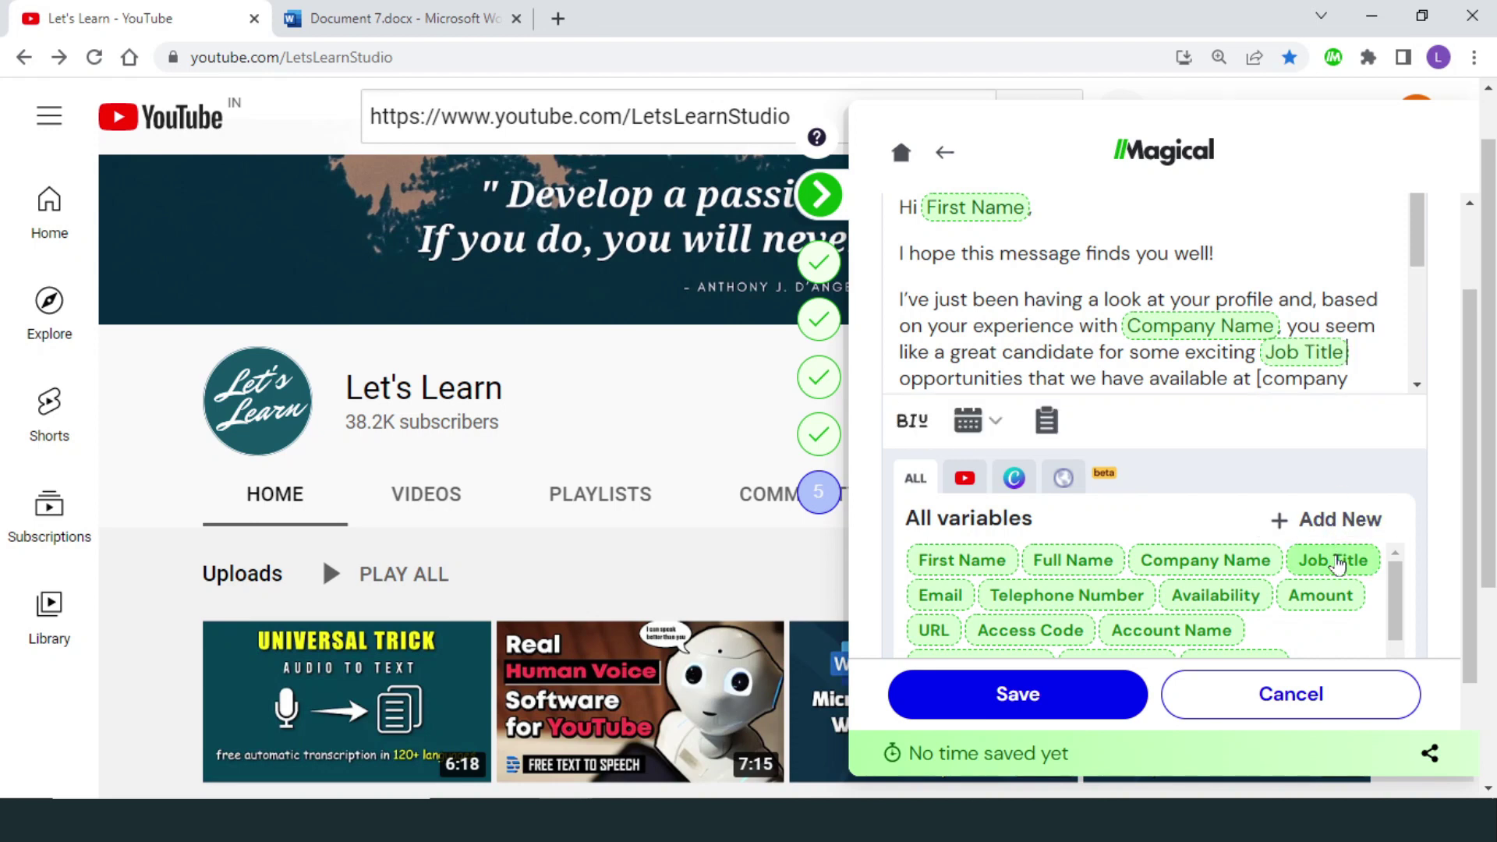
Step: Change [company name] to 'XYZ company' and replace [Your name] with the sender's name
scroll(1162, 293, down, 2)
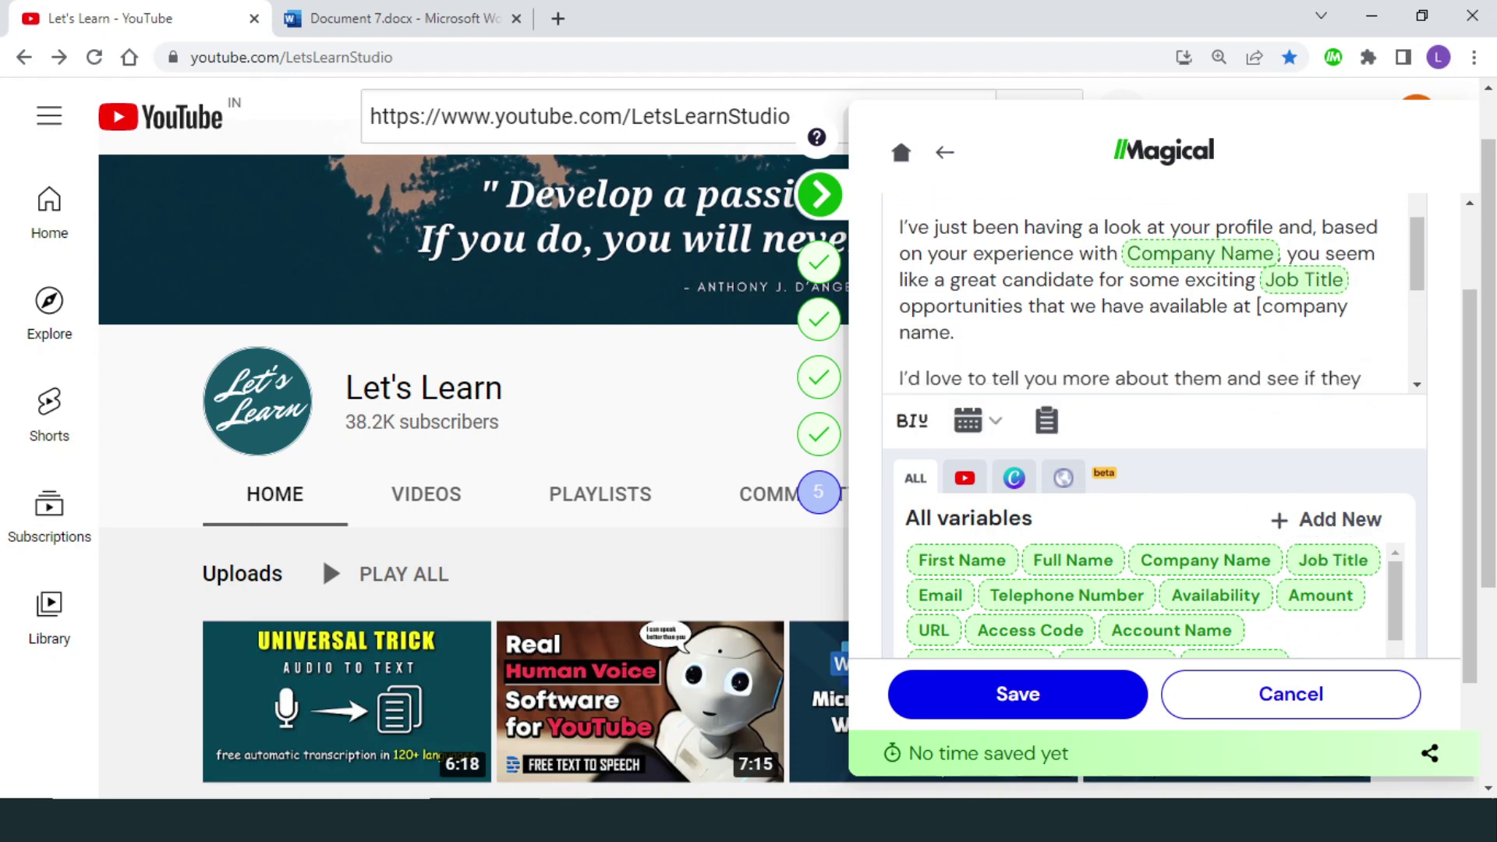
key(BackSpace)
key(BackSpace)
key(BackSpace)
key(BackSpace)
key(BackSpace)
key(BackSpace)
key(BackSpace)
key(BackSpace)
key(BackSpace)
key(BackSpace)
key(BackSpace)
key(BackSpace)
key(BackSpace)
key(BackSpace)
text(X)
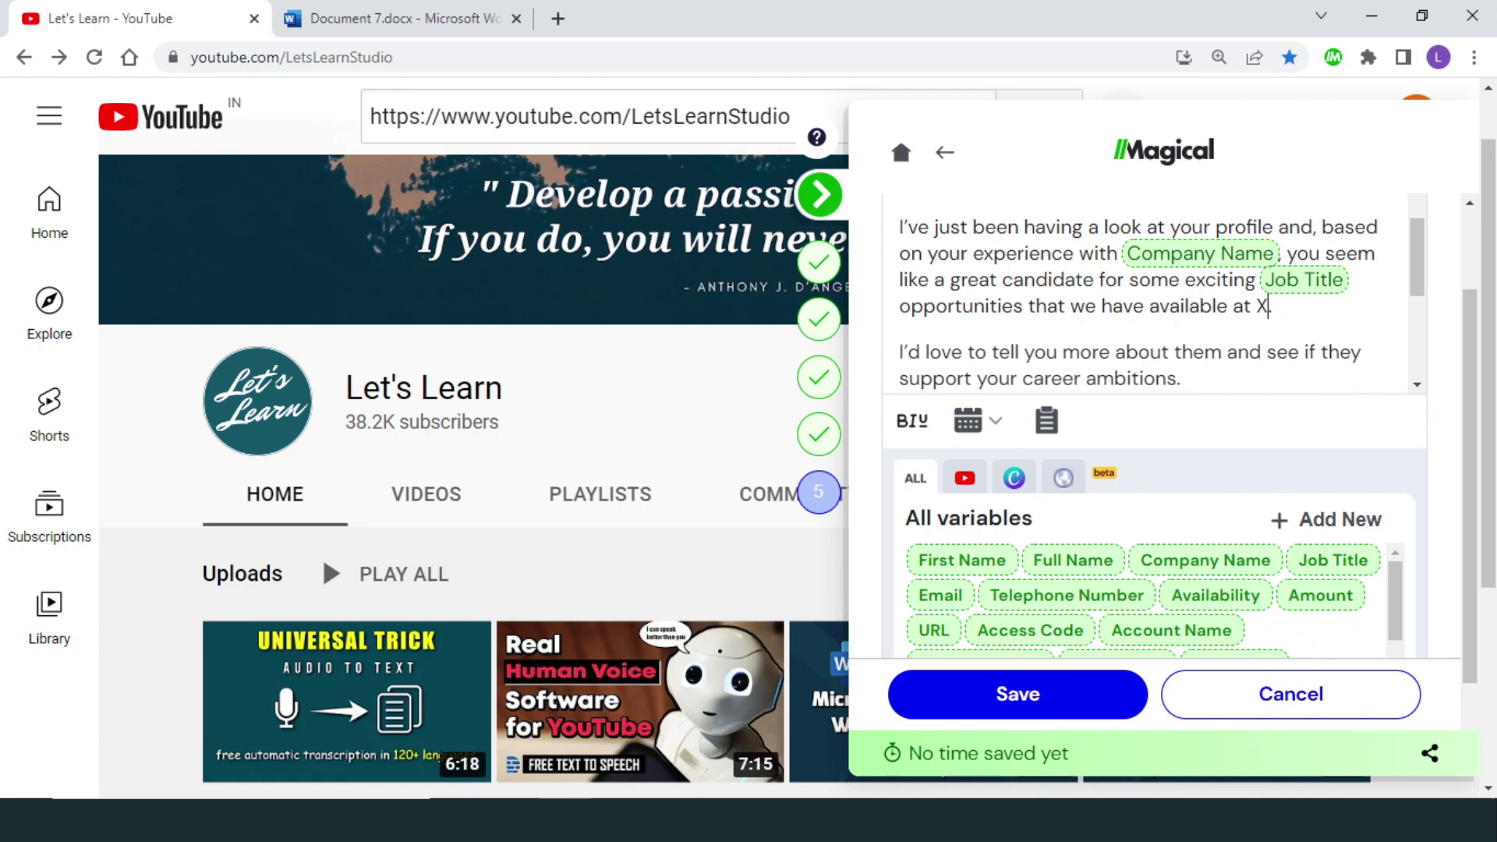
text(YZ company)
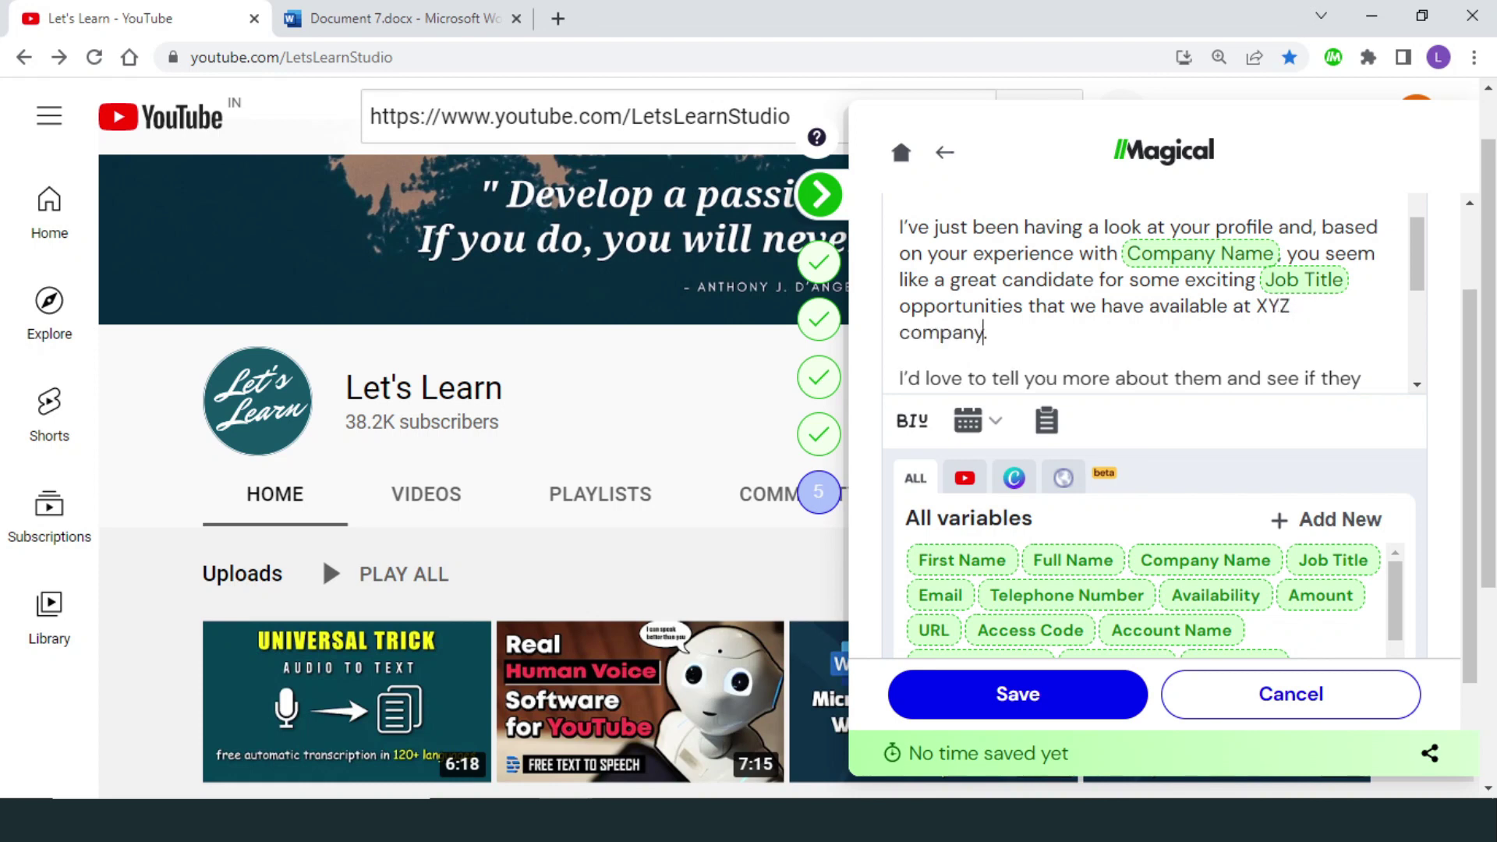
scroll(1162, 291, down, 5)
triple_click(953, 361)
text(Ram Yadav)
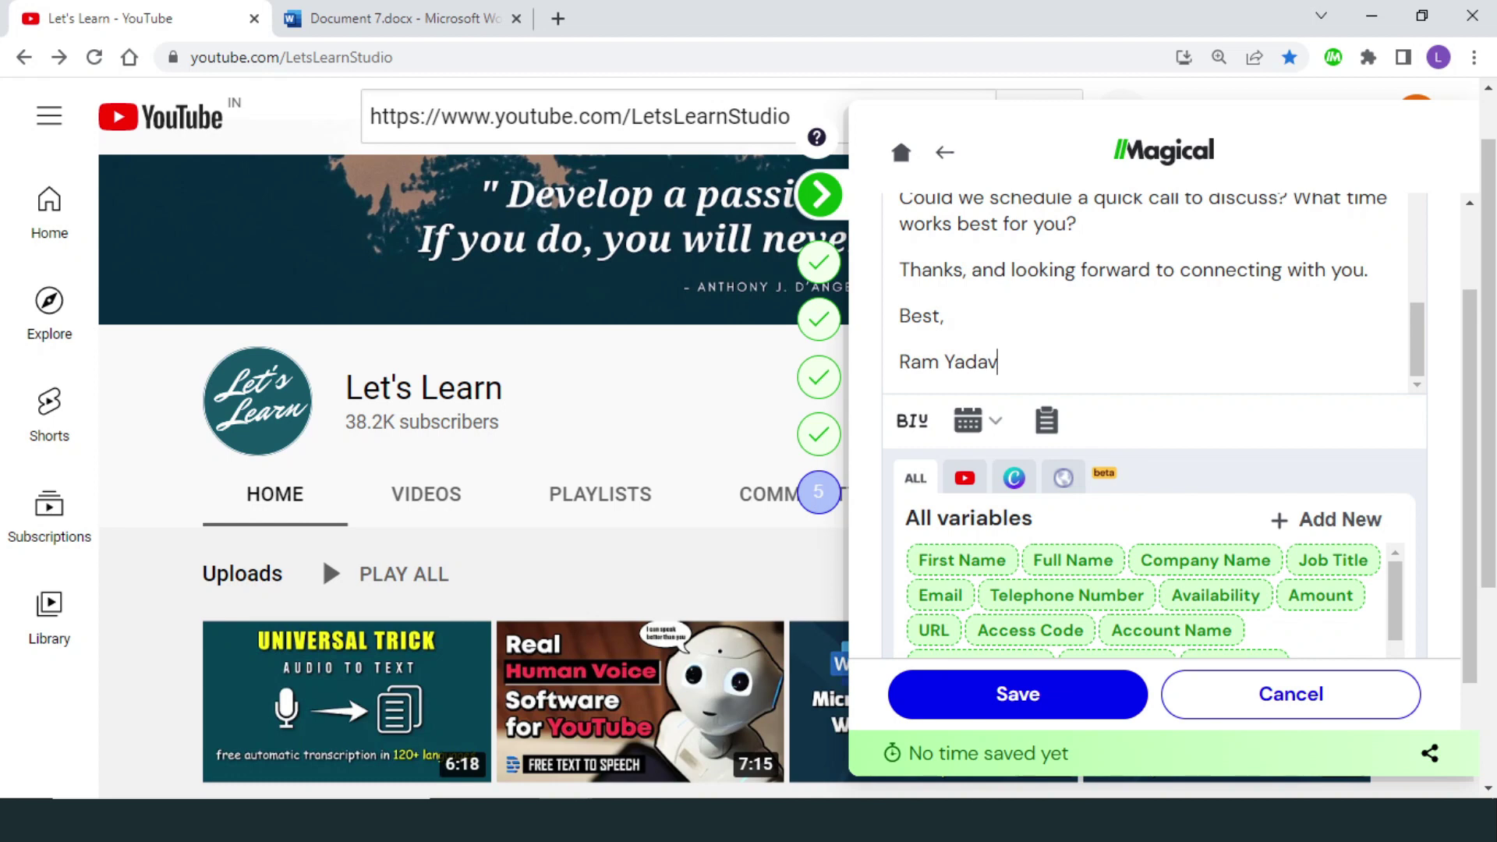
scroll(1162, 293, up, 5)
scroll(1162, 293, down, 5)
Step: Save template1, then select the YouTube channel URL and bring up its context menu
click(1002, 695)
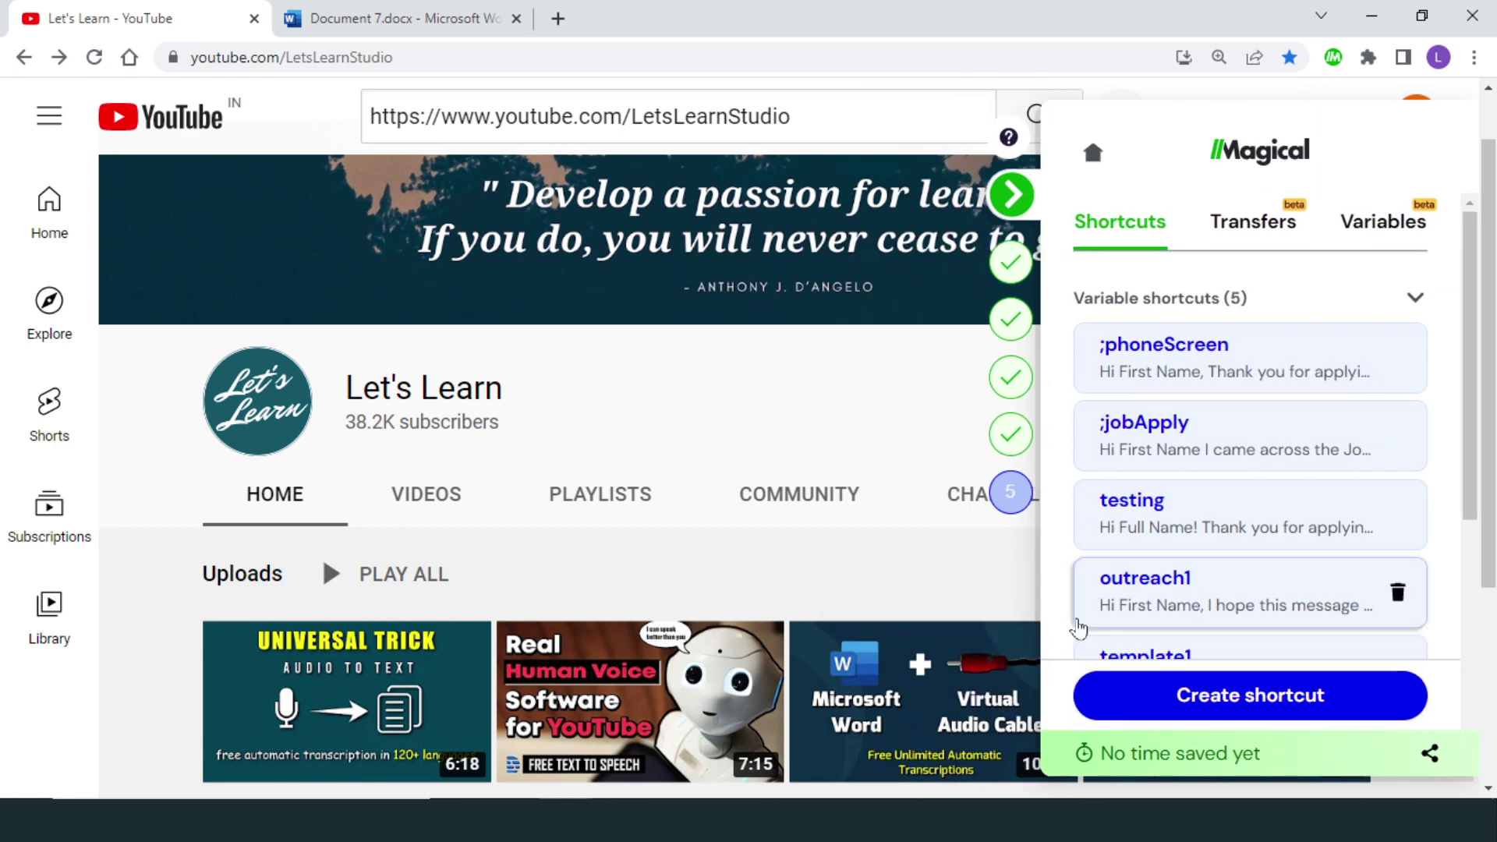
scroll(1143, 581, down, 2)
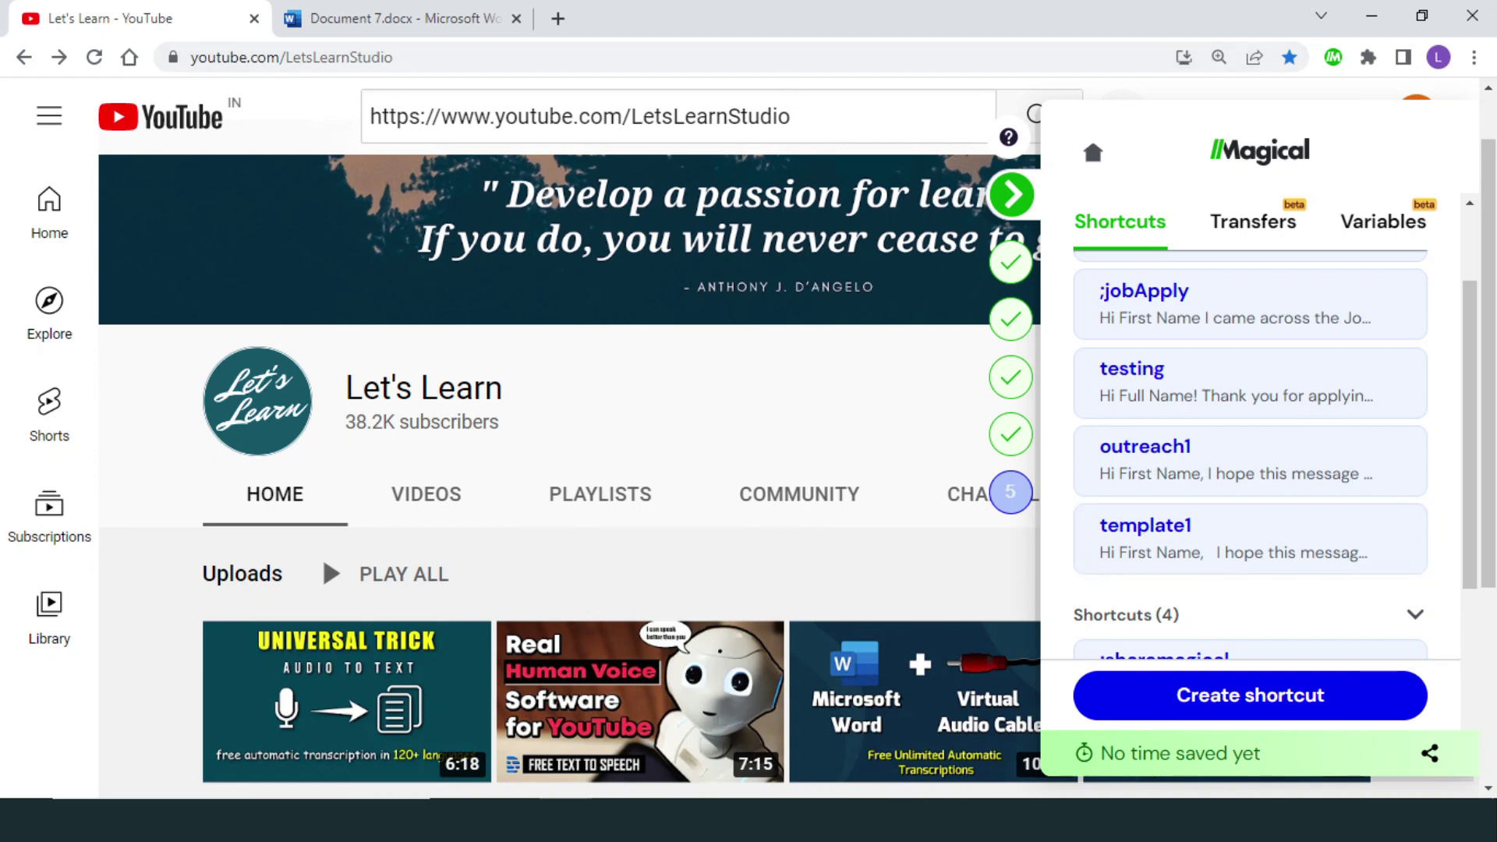
triple_click(581, 116)
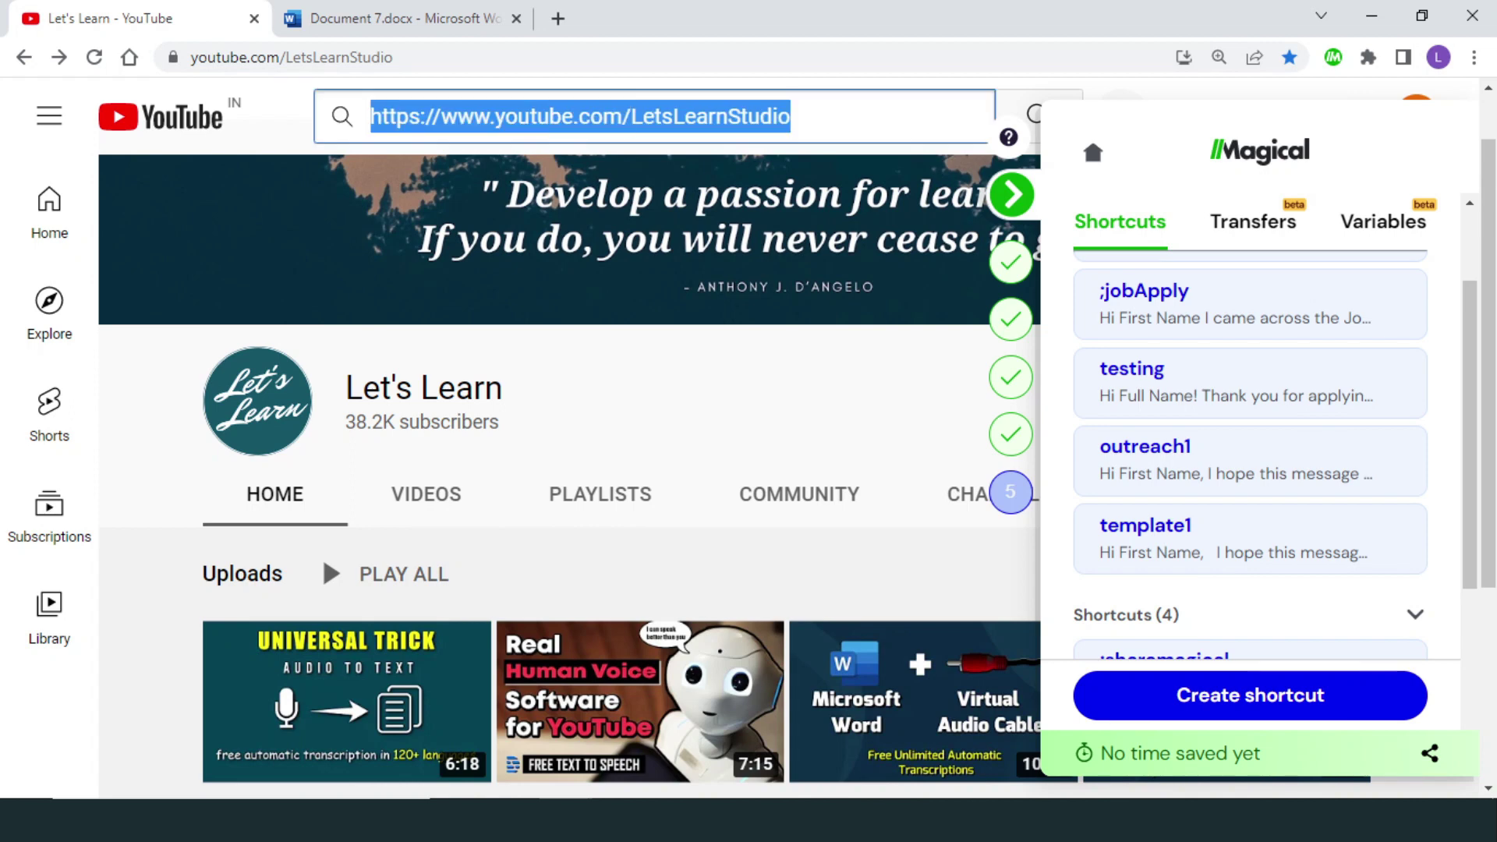
right_click(765, 123)
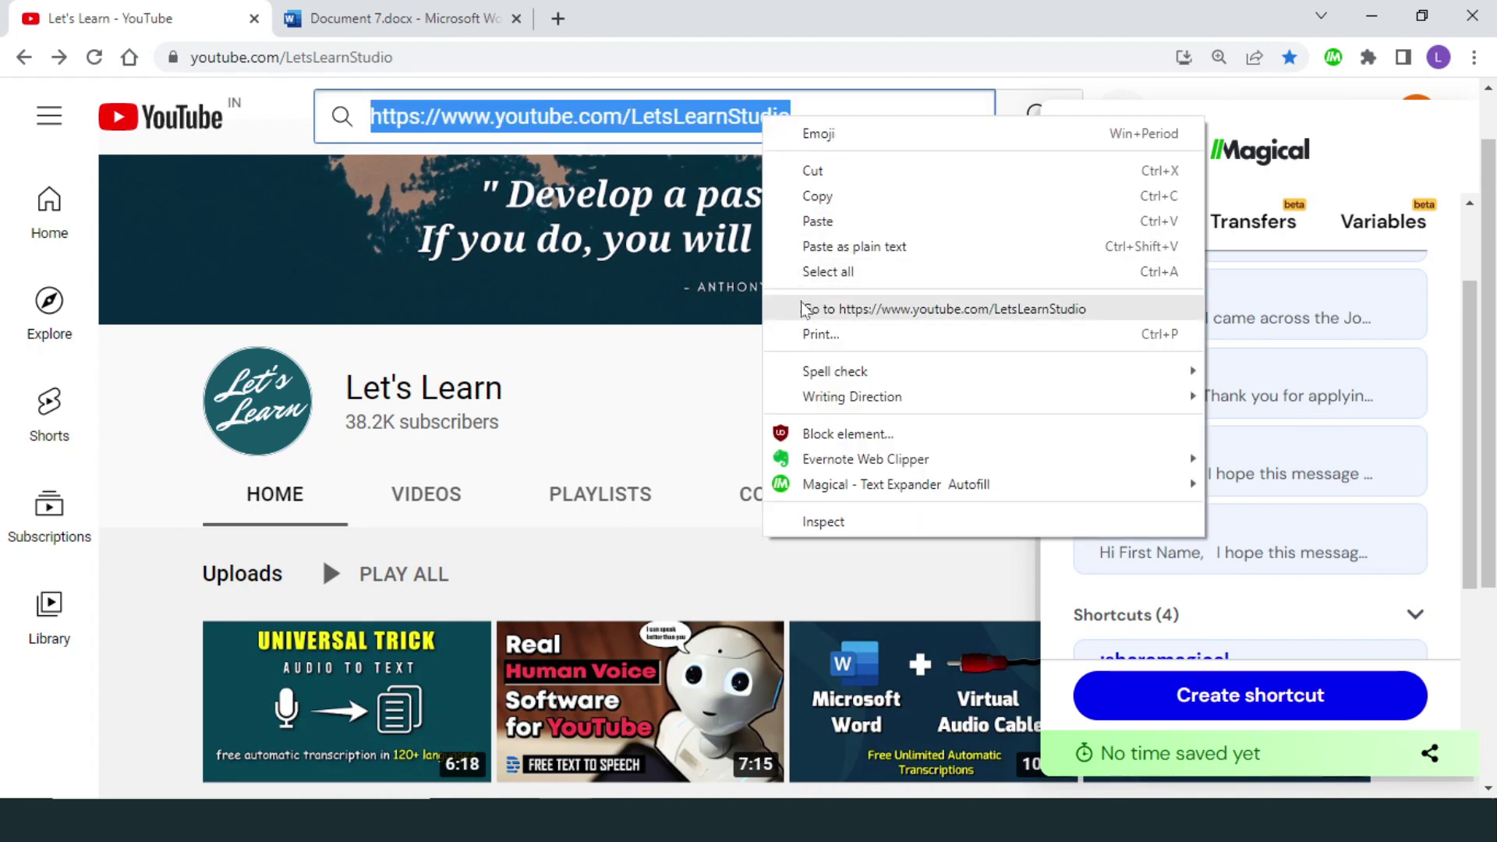
Step: Save the selected Let's Learn channel URL as a new Magical shortcut with trigger 'channel'
mouse_move(850, 490)
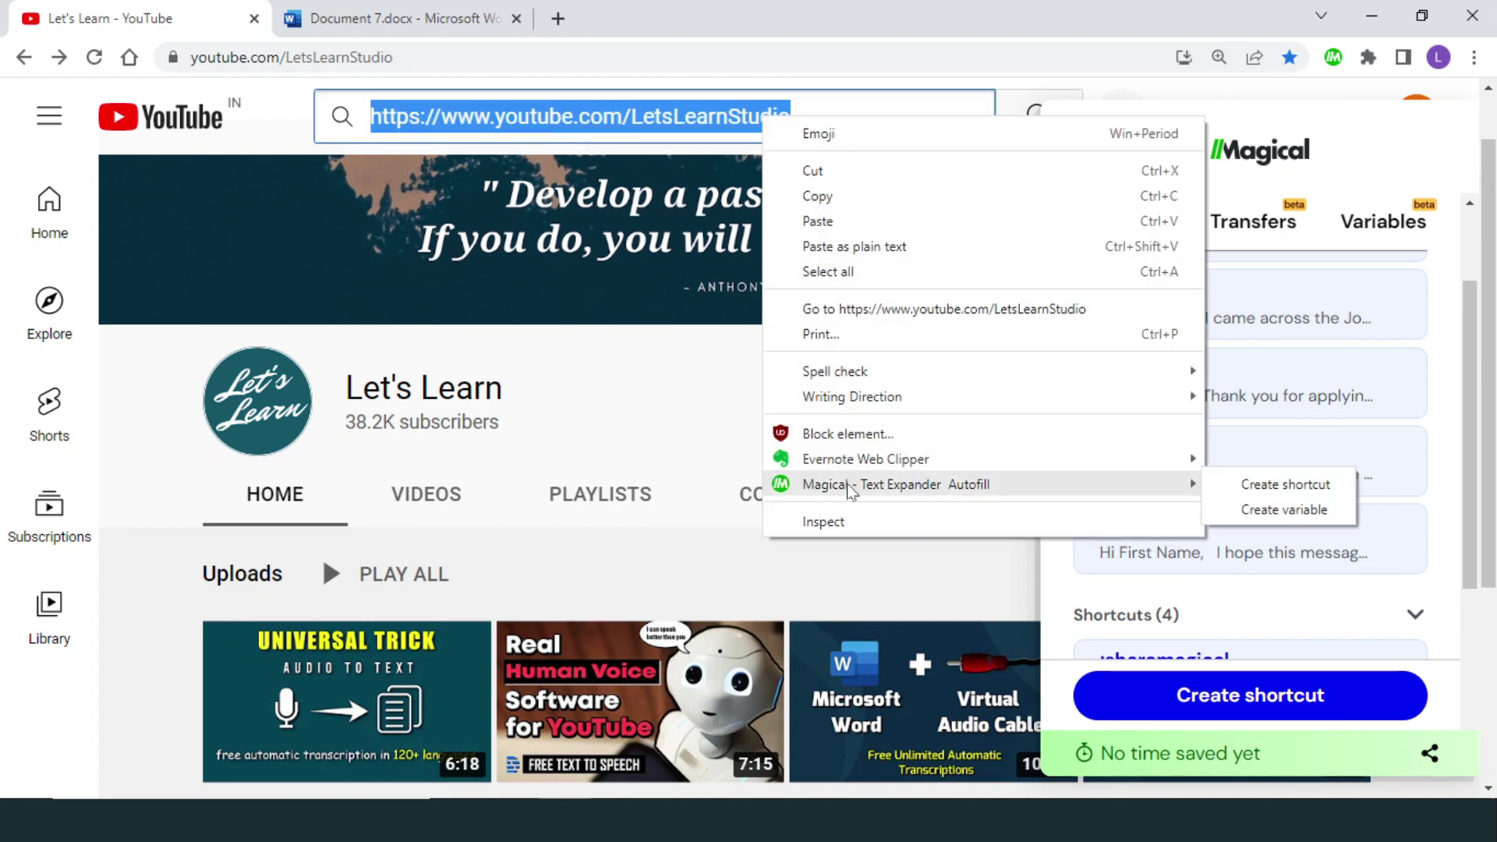
click(1254, 487)
text(channel)
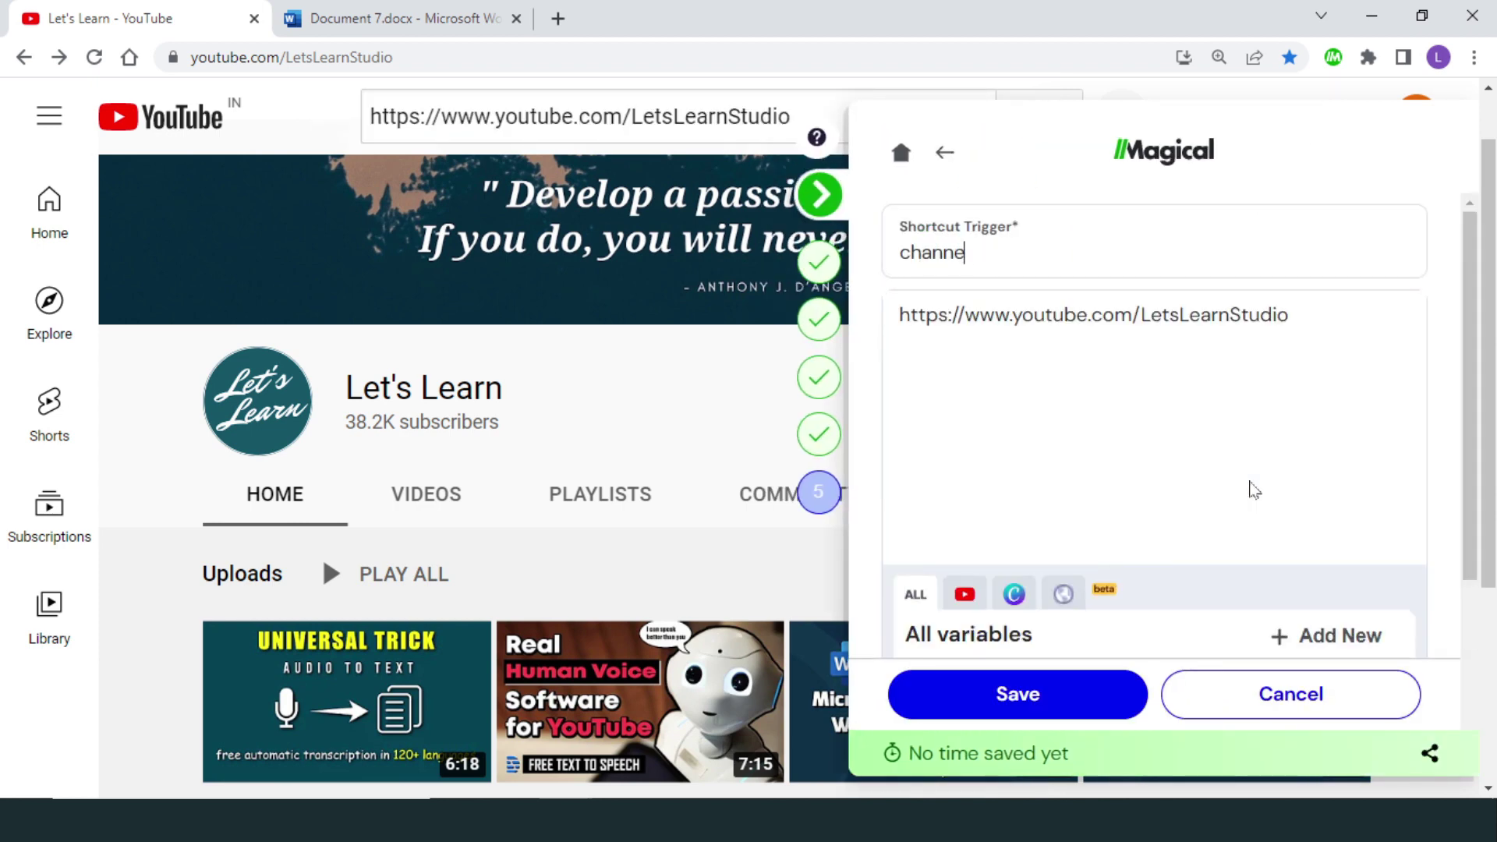
click(1072, 695)
scroll(1193, 600, down, 7)
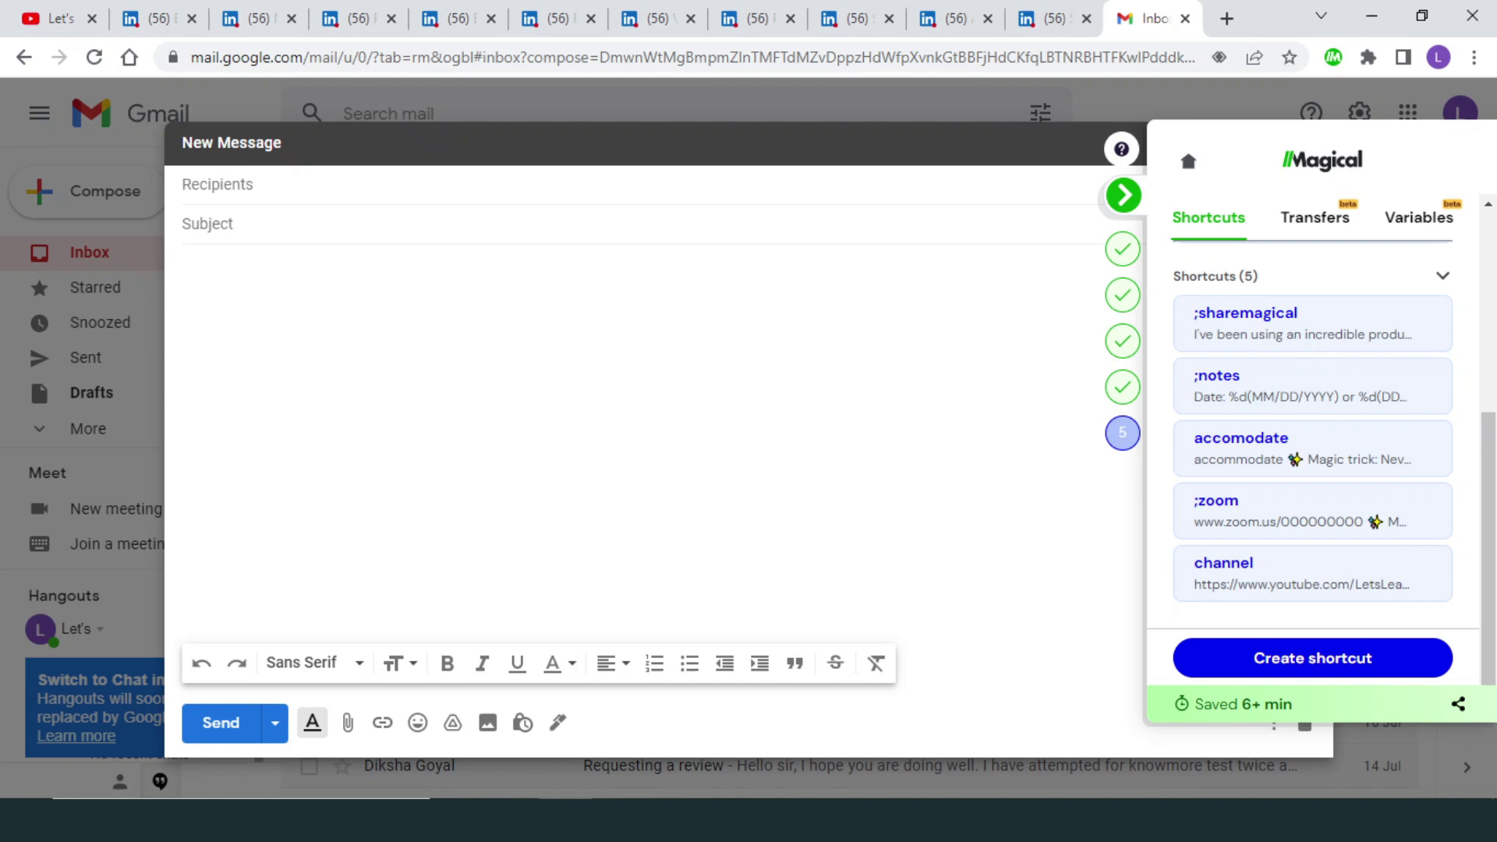
Step: Insert template1 into the Gmail draft with LinkedIn first name, company Flipkart and job title filled in
text(//)
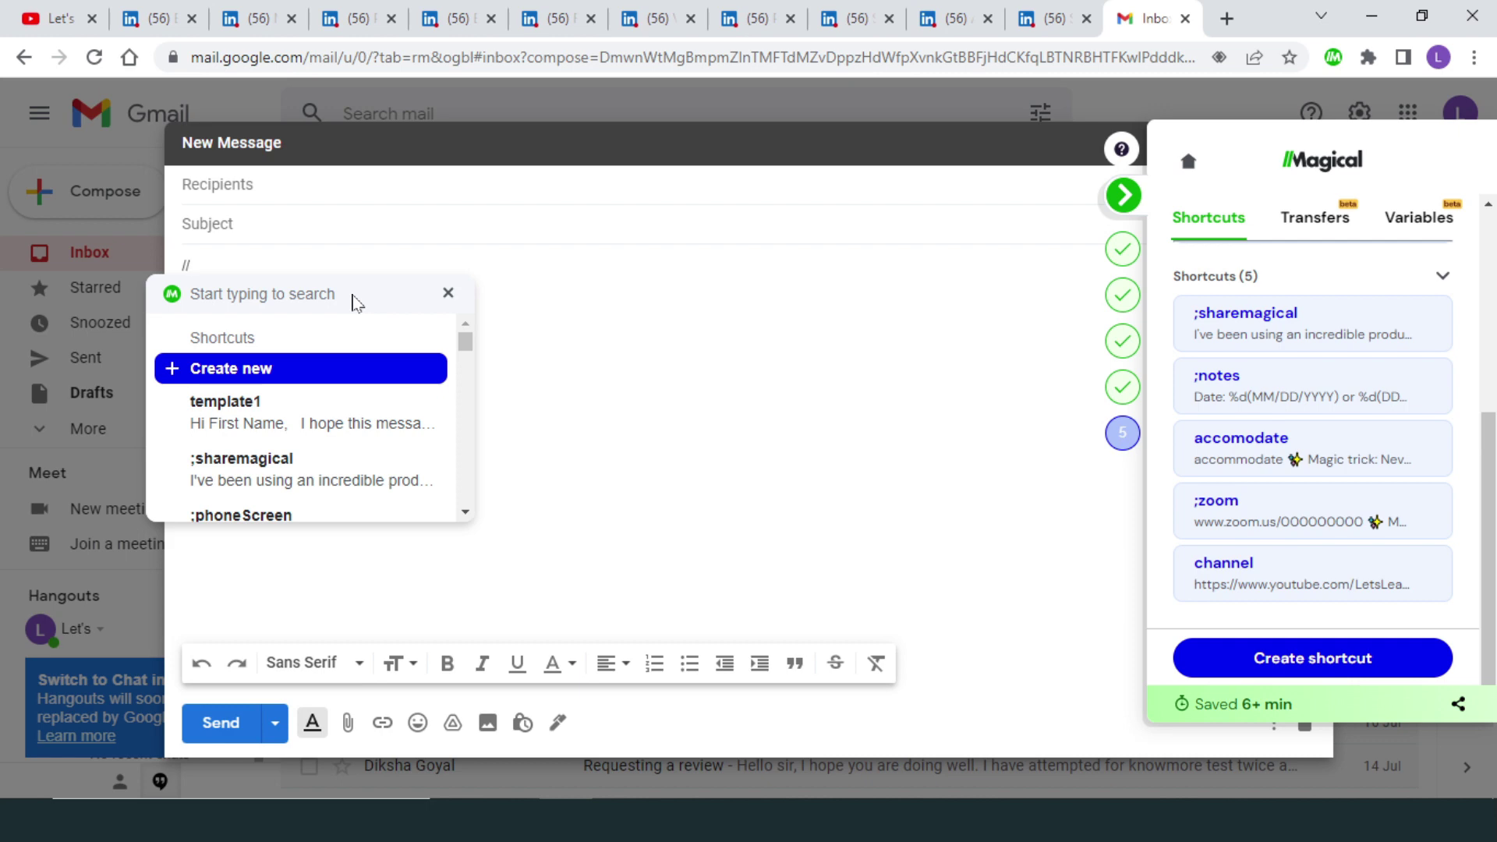
click(288, 418)
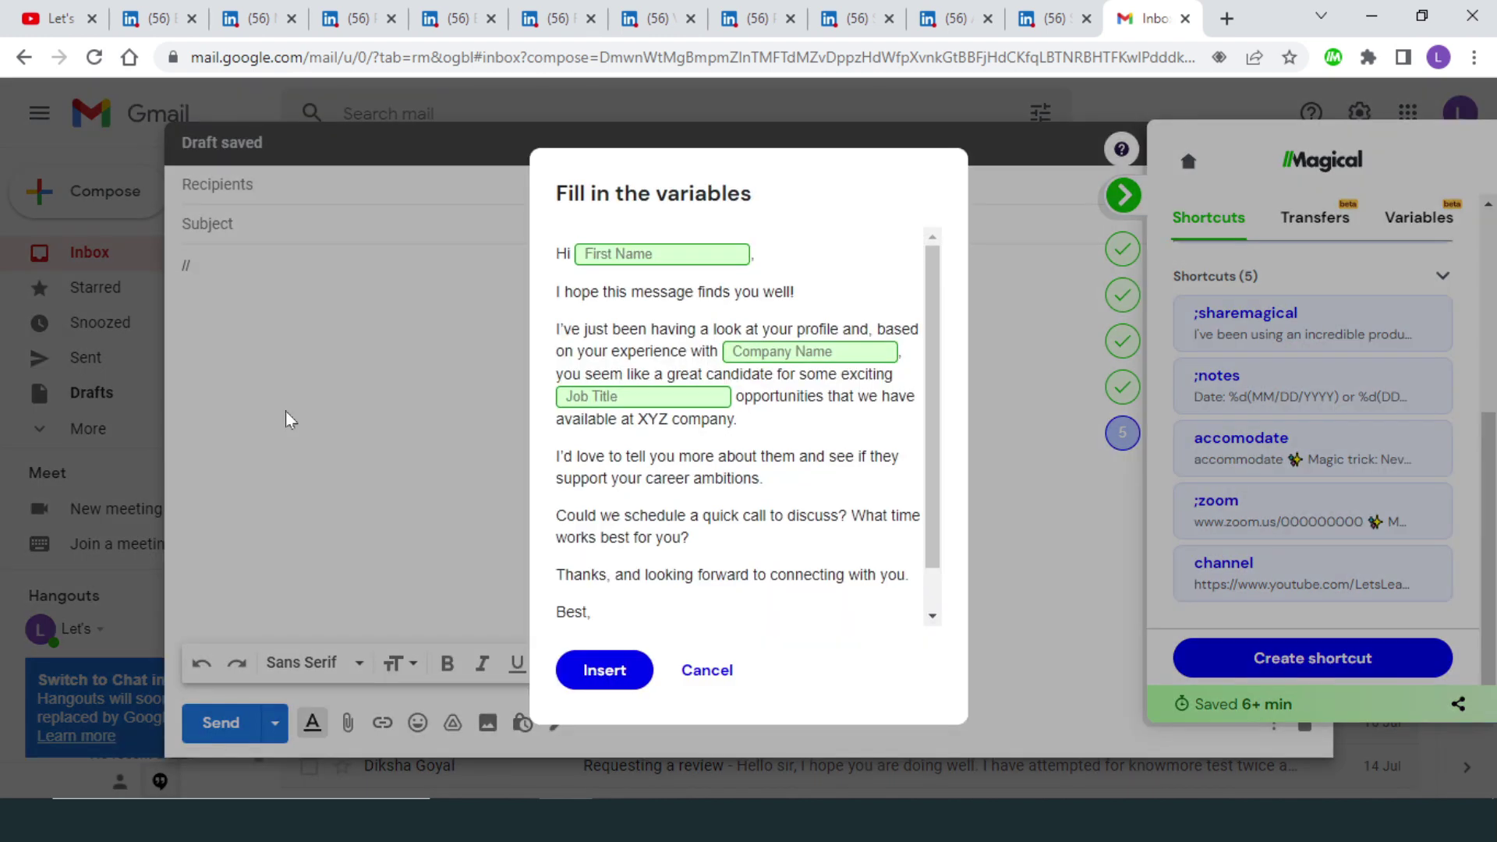
text(//)
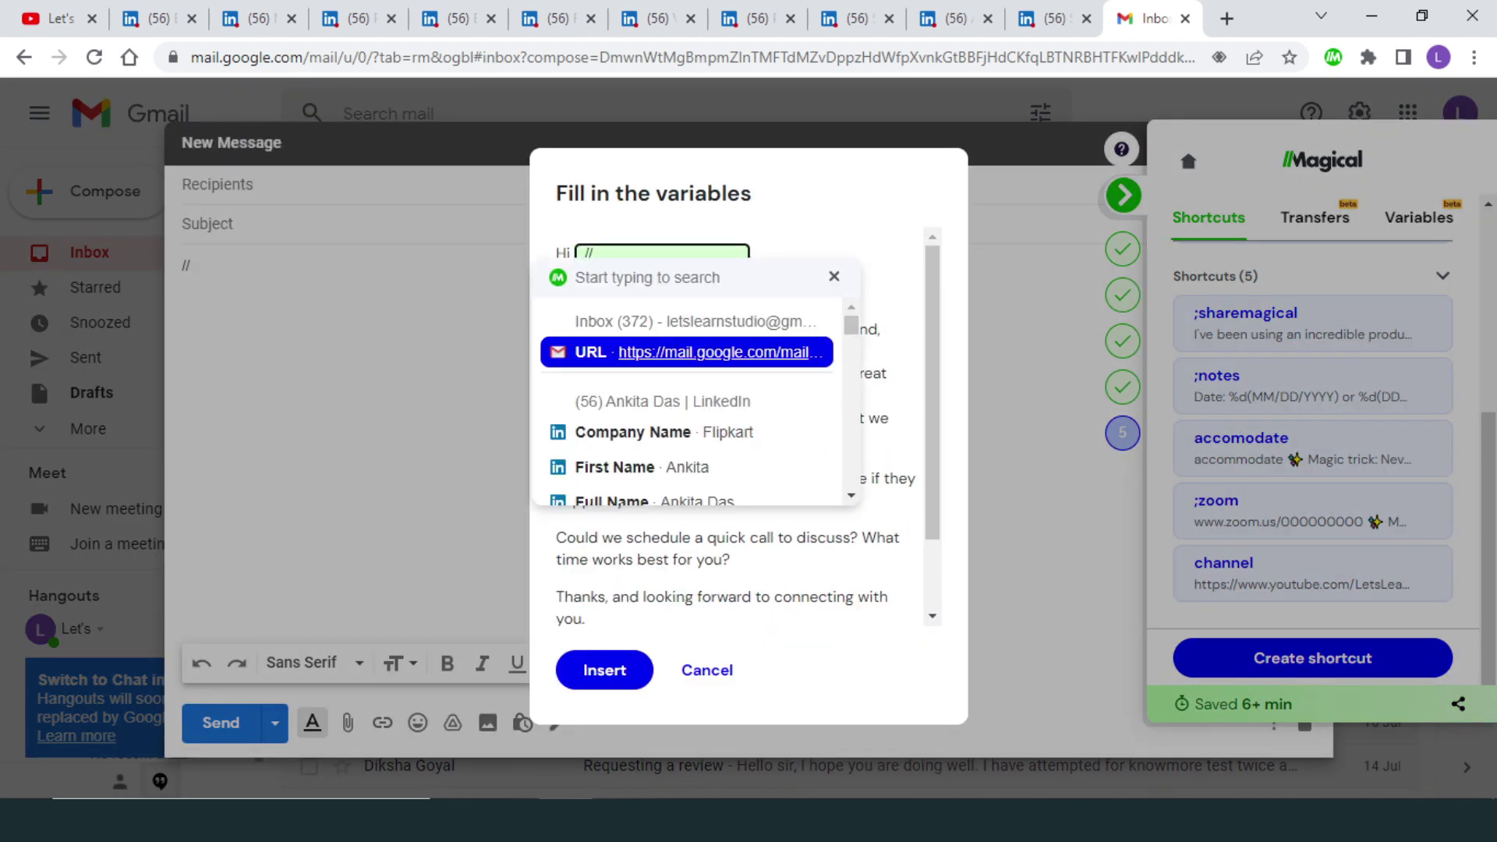
click(636, 468)
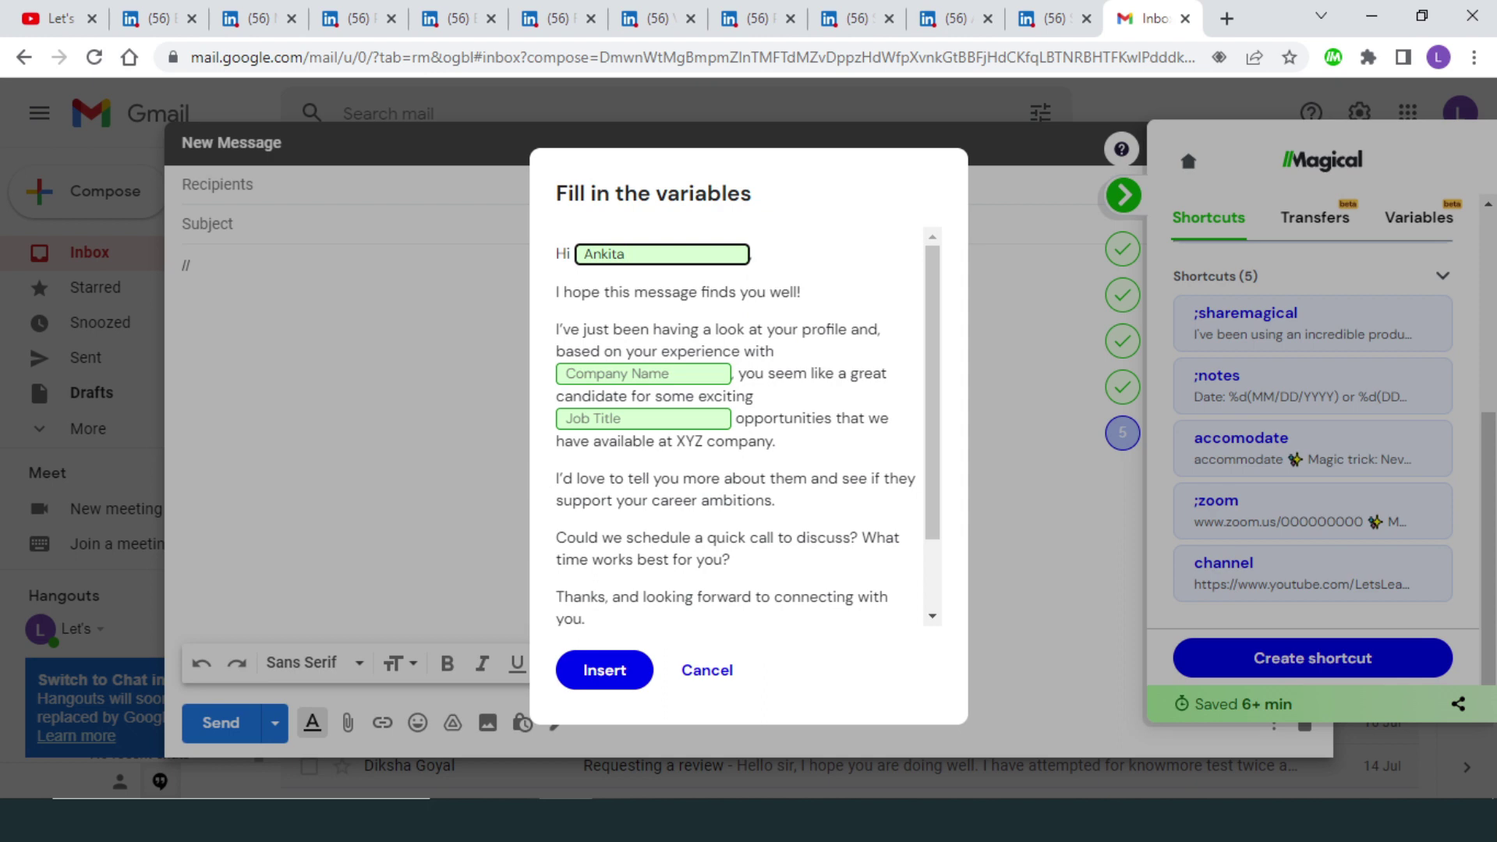
click(567, 373)
text(//)
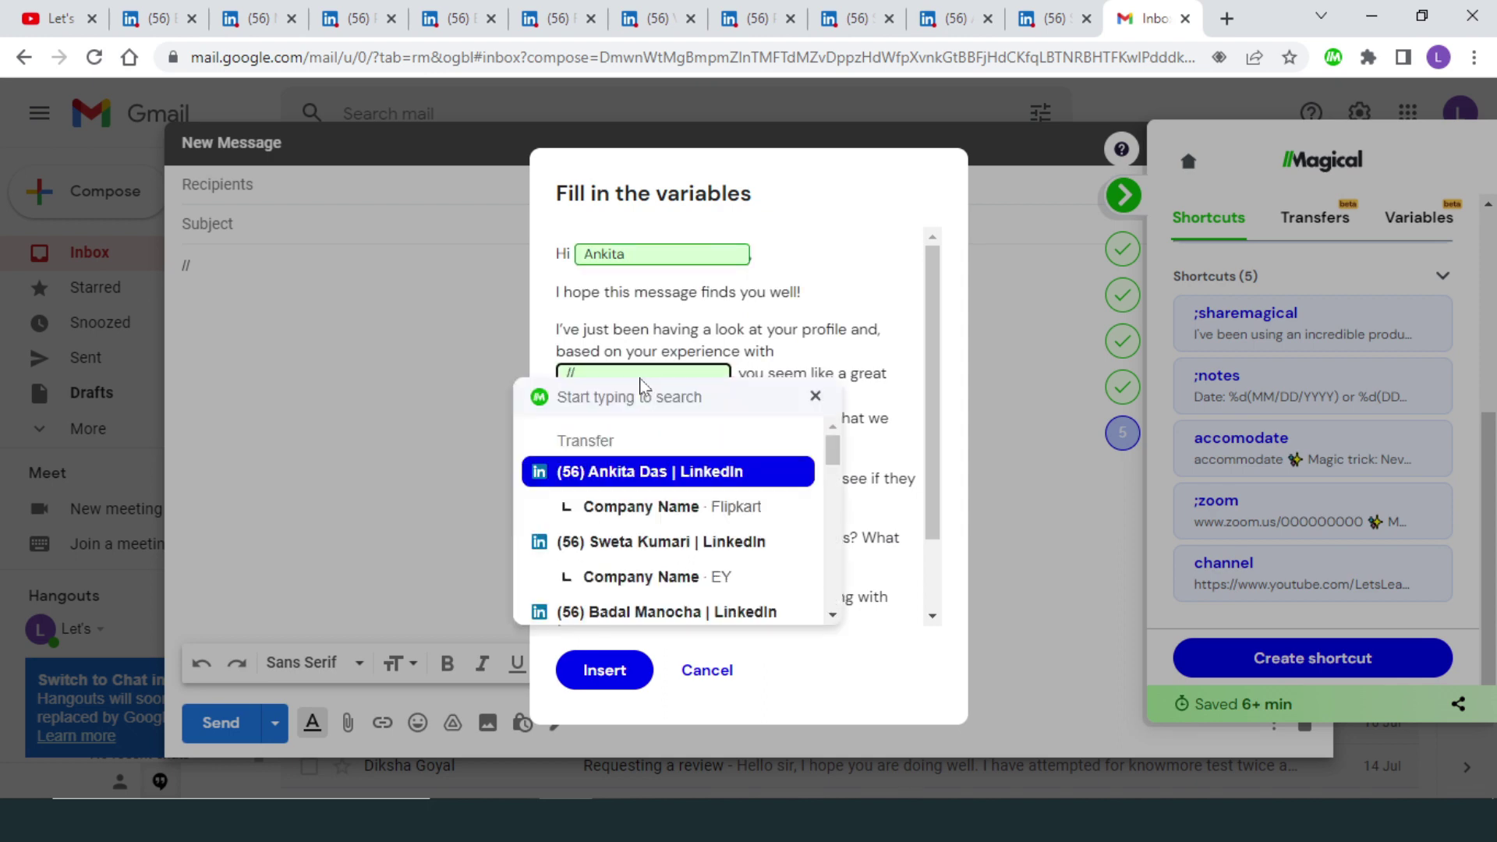
click(655, 508)
click(567, 419)
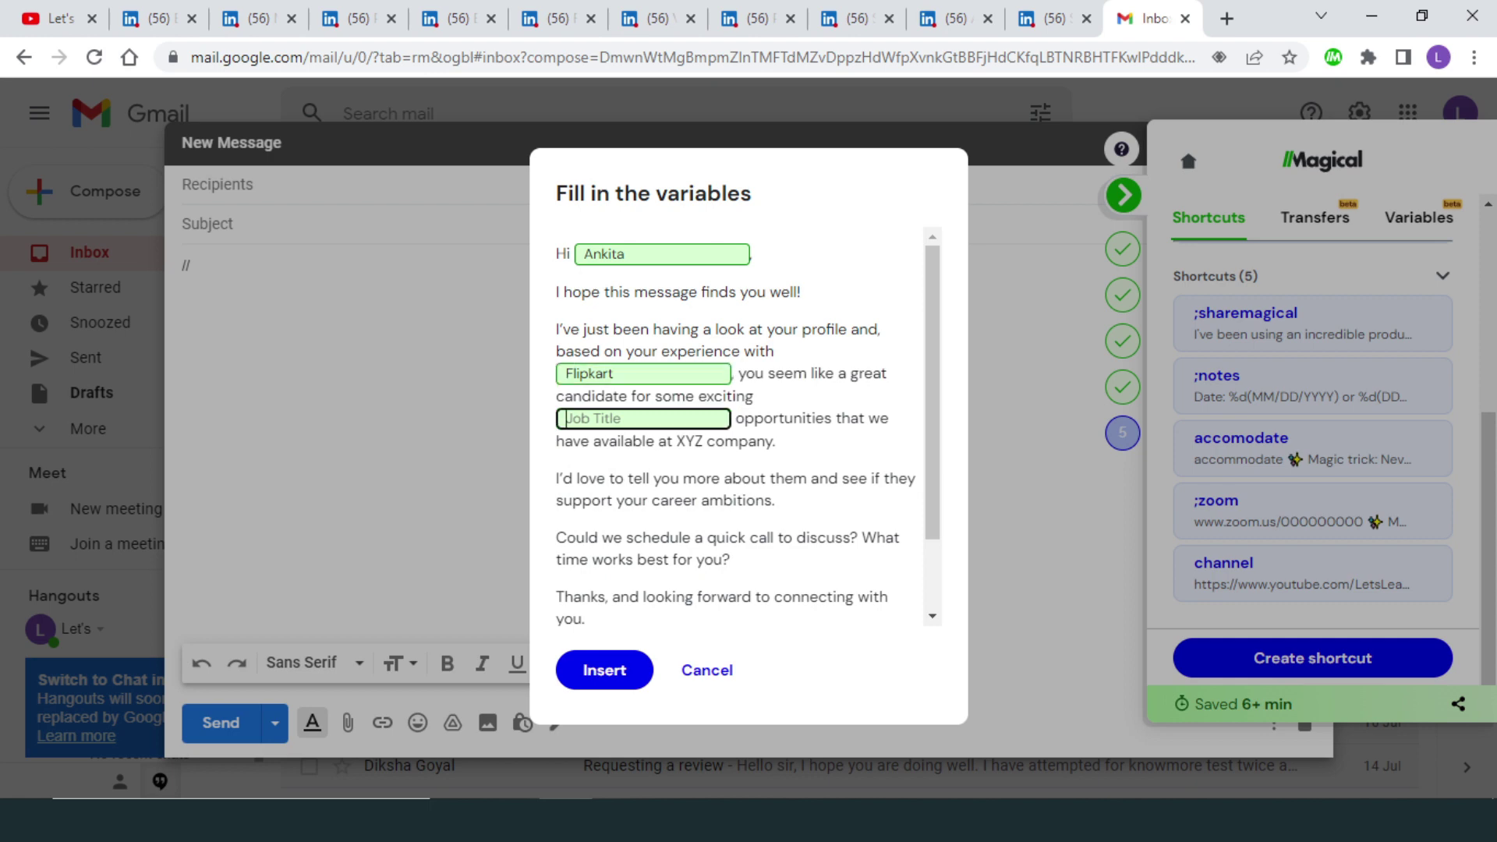
text(//)
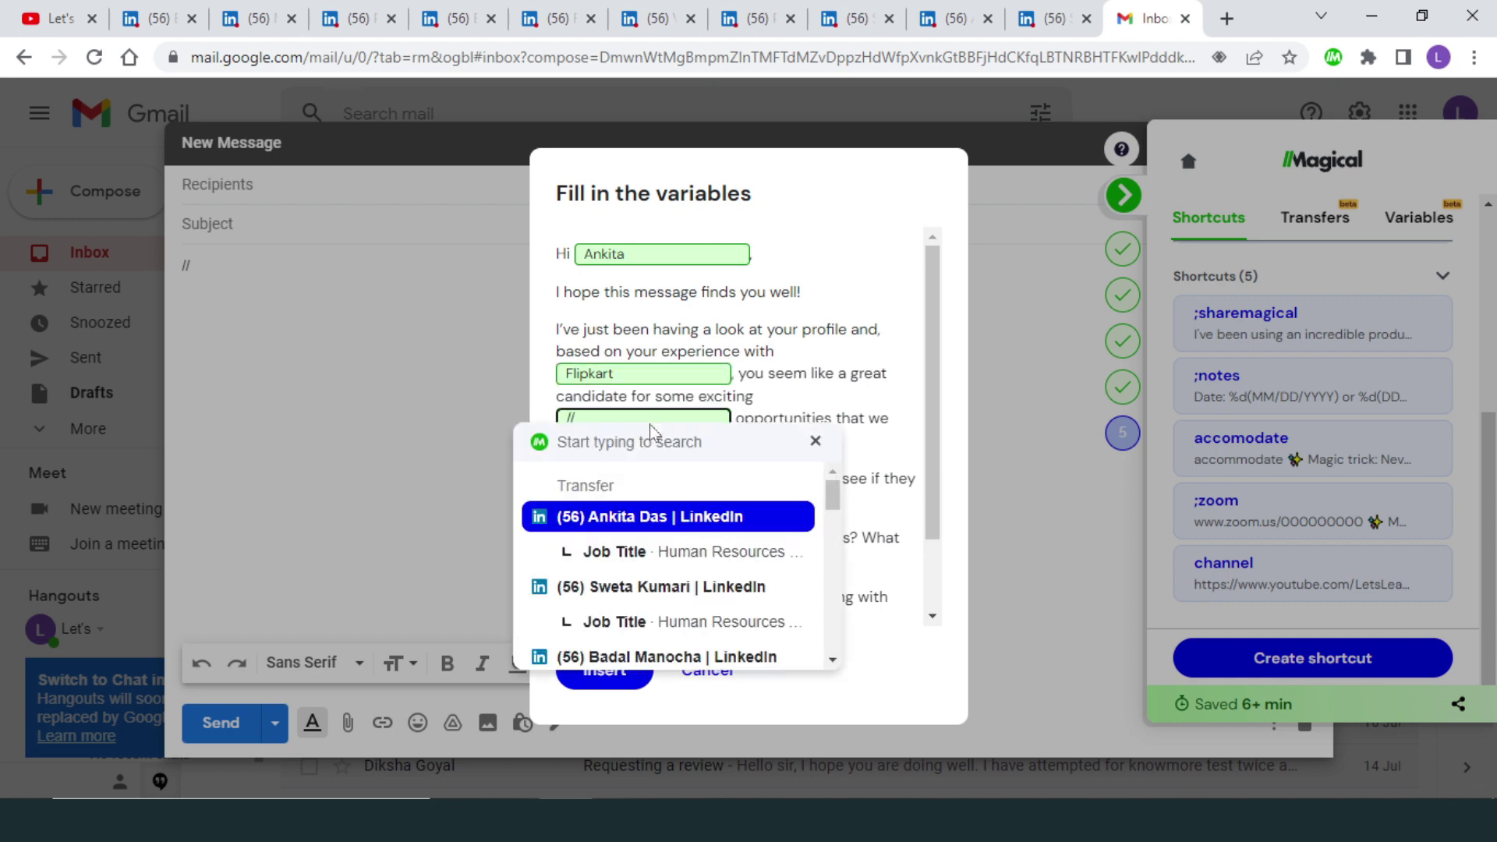
click(658, 551)
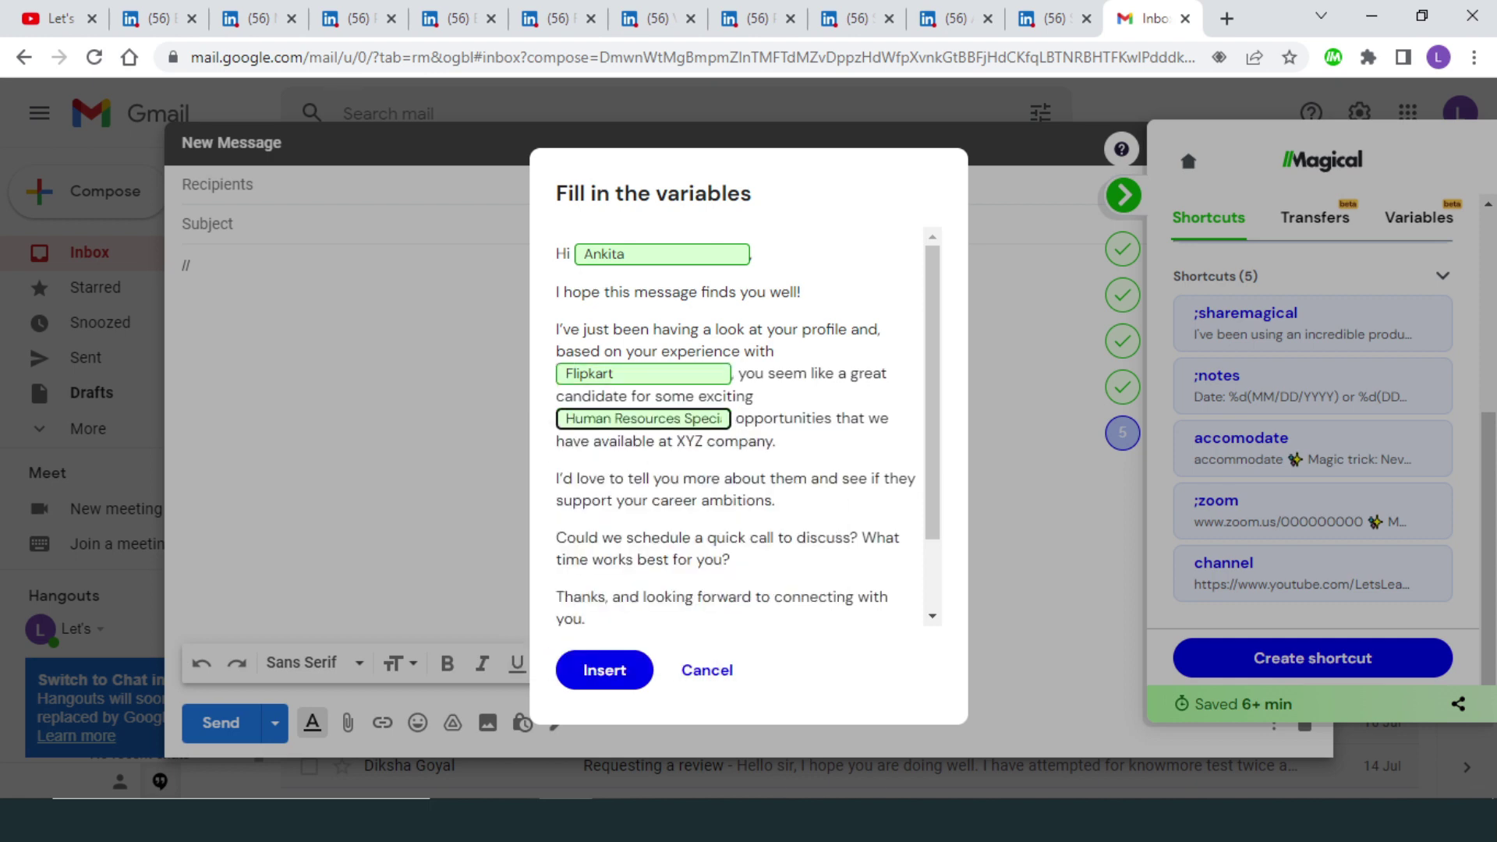
click(606, 670)
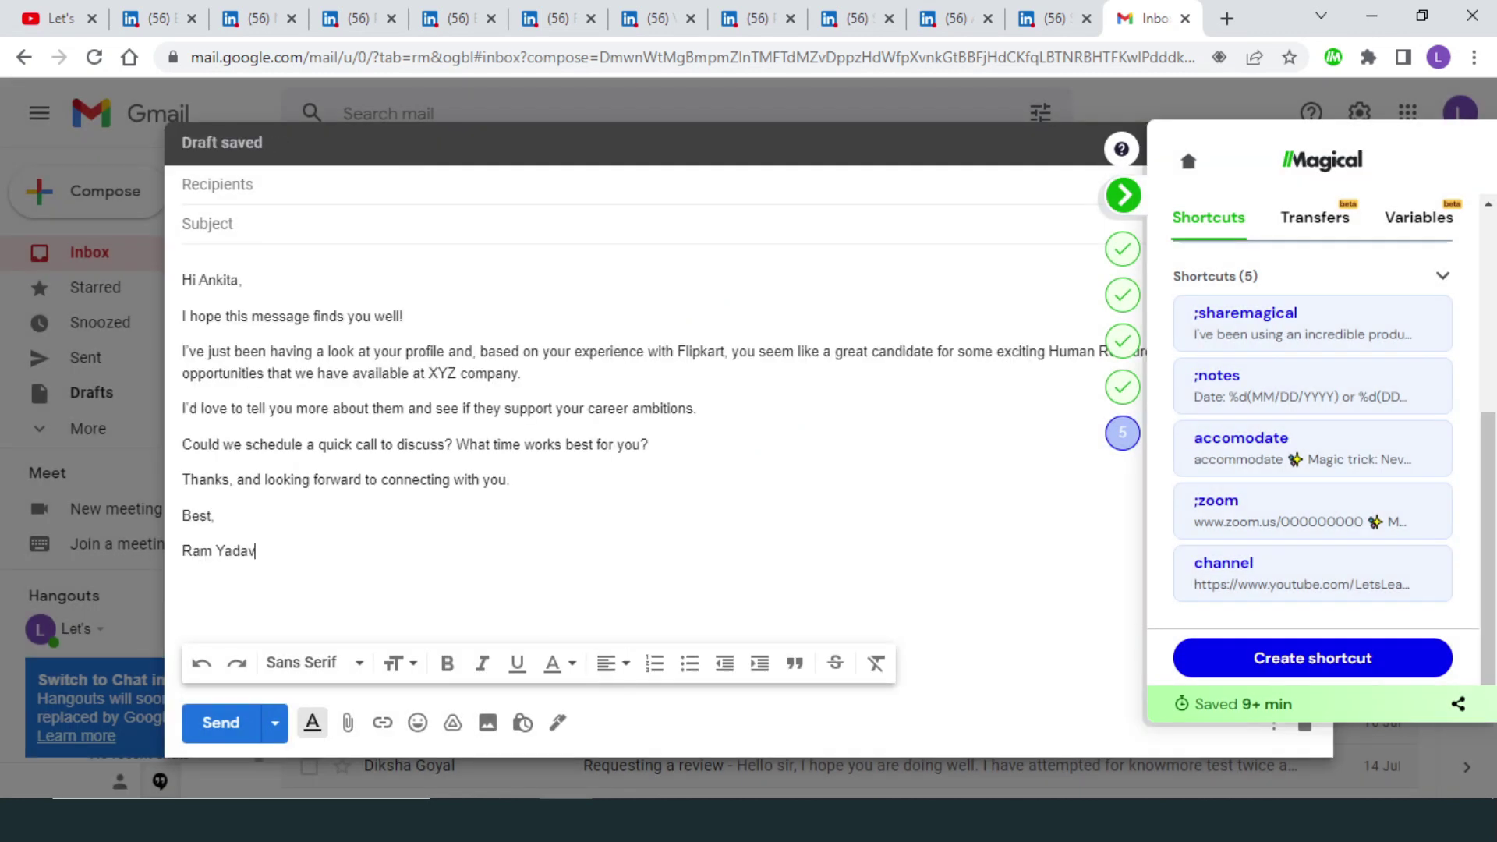
Step: On a new line, insert template1 again using another LinkedIn profile's first name and company EY
key(Return)
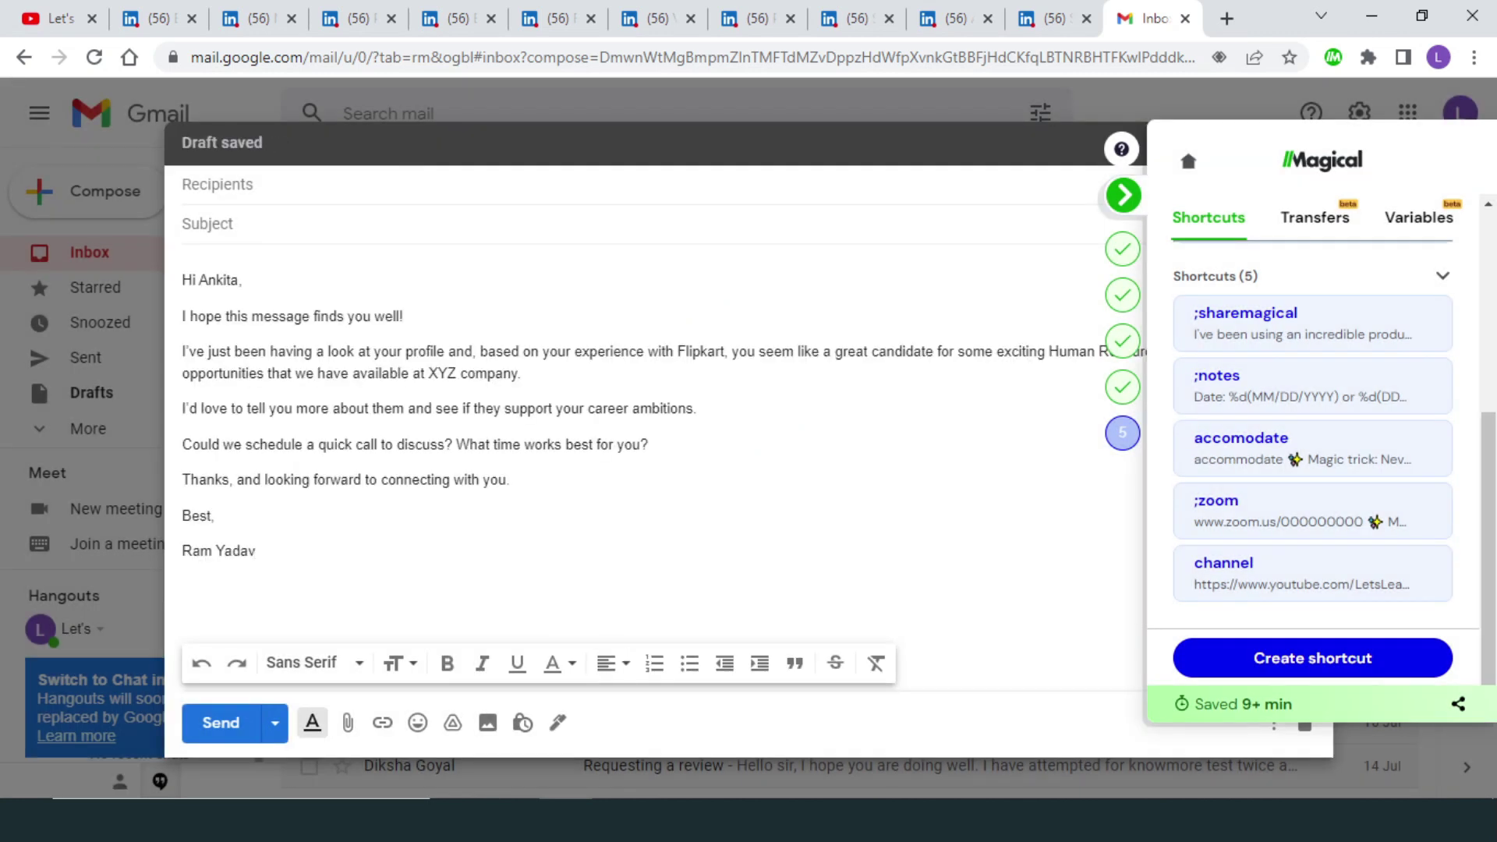
text(//)
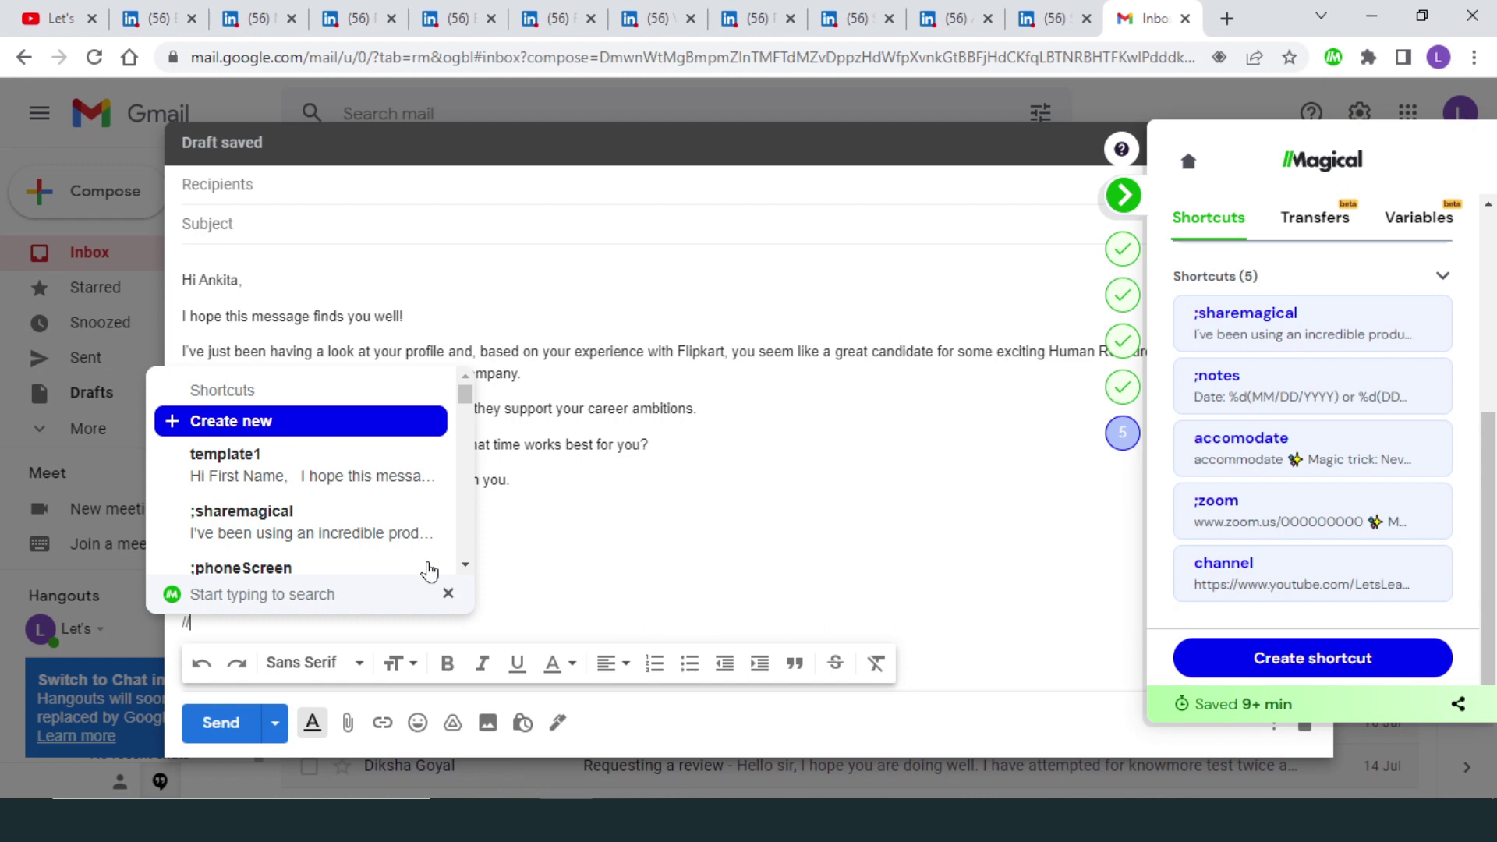
scroll(429, 572, down, 1)
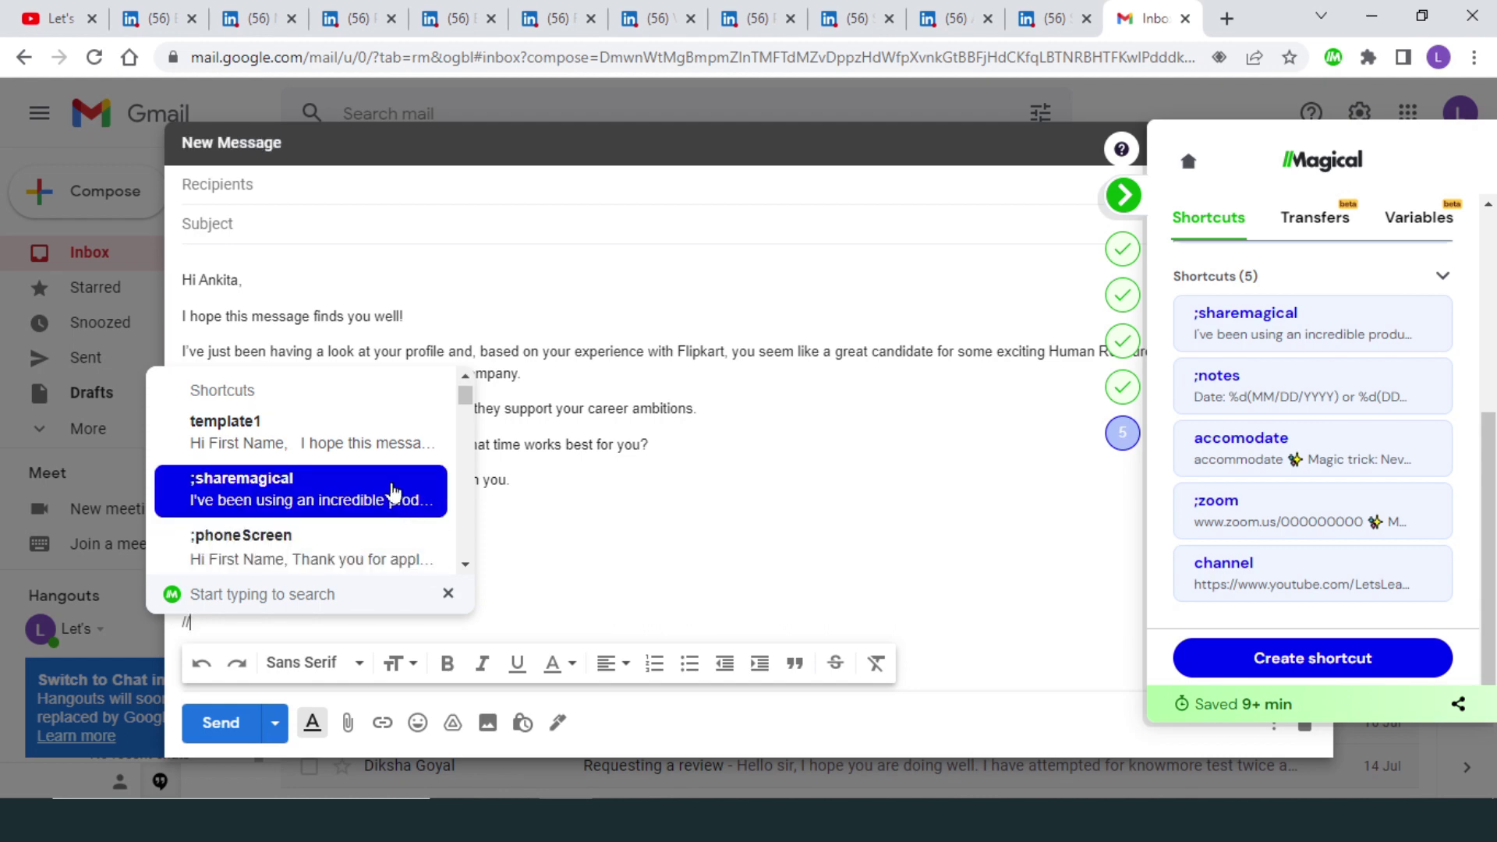
click(392, 459)
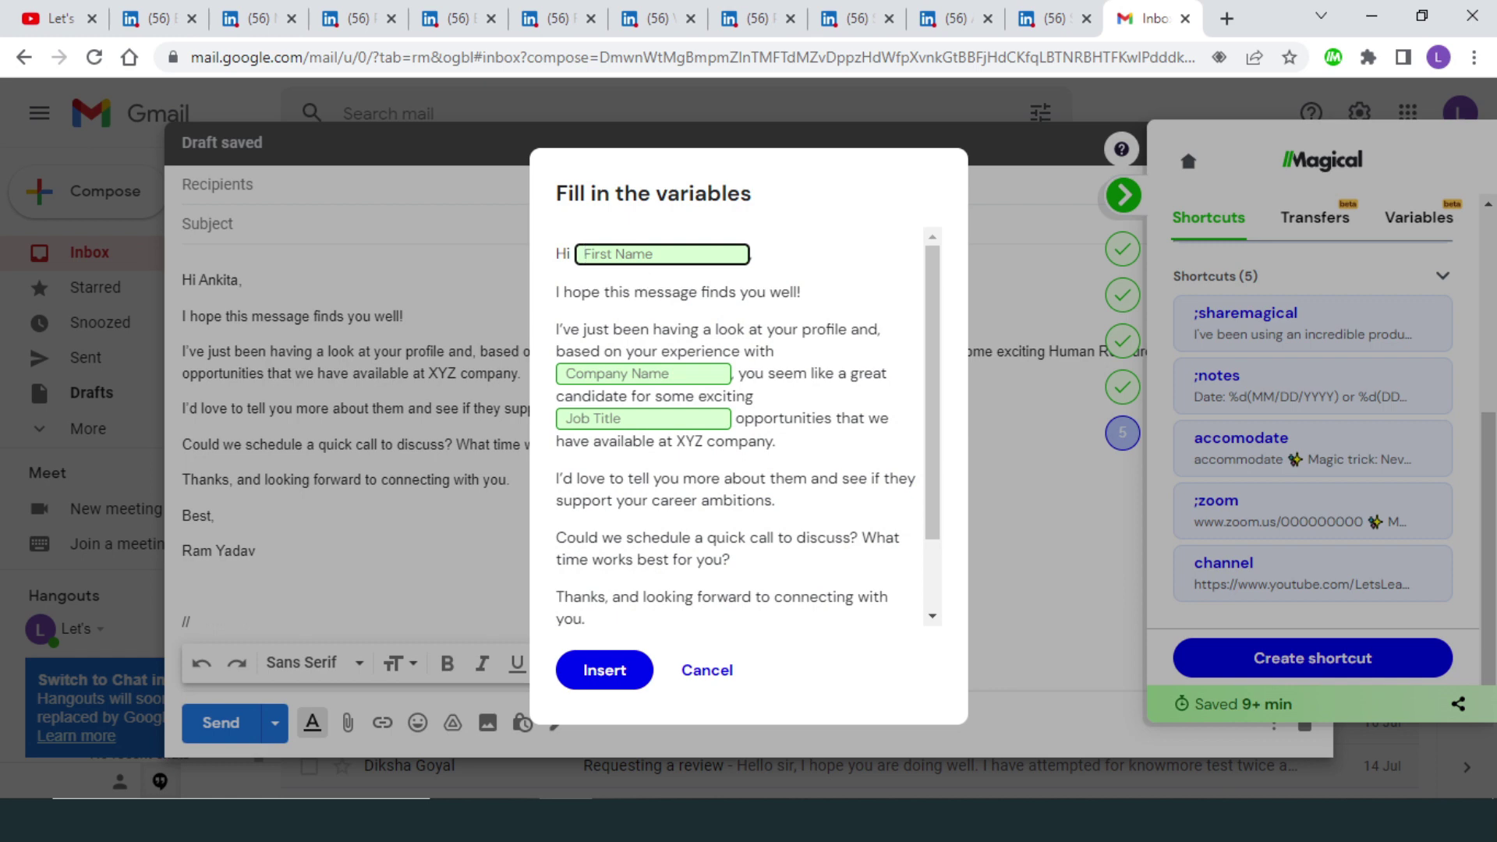
text(//)
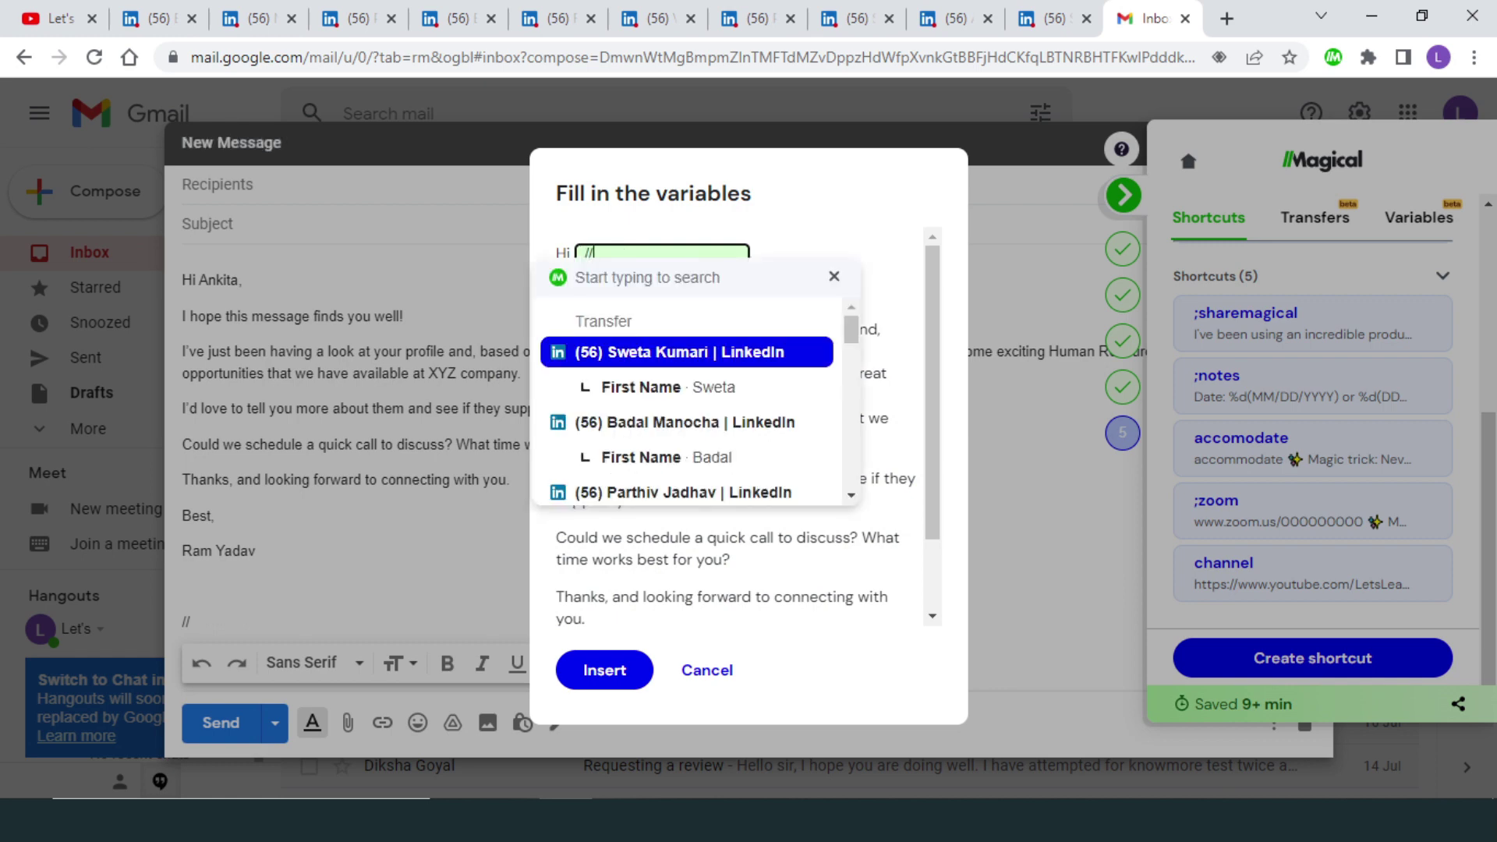
click(659, 352)
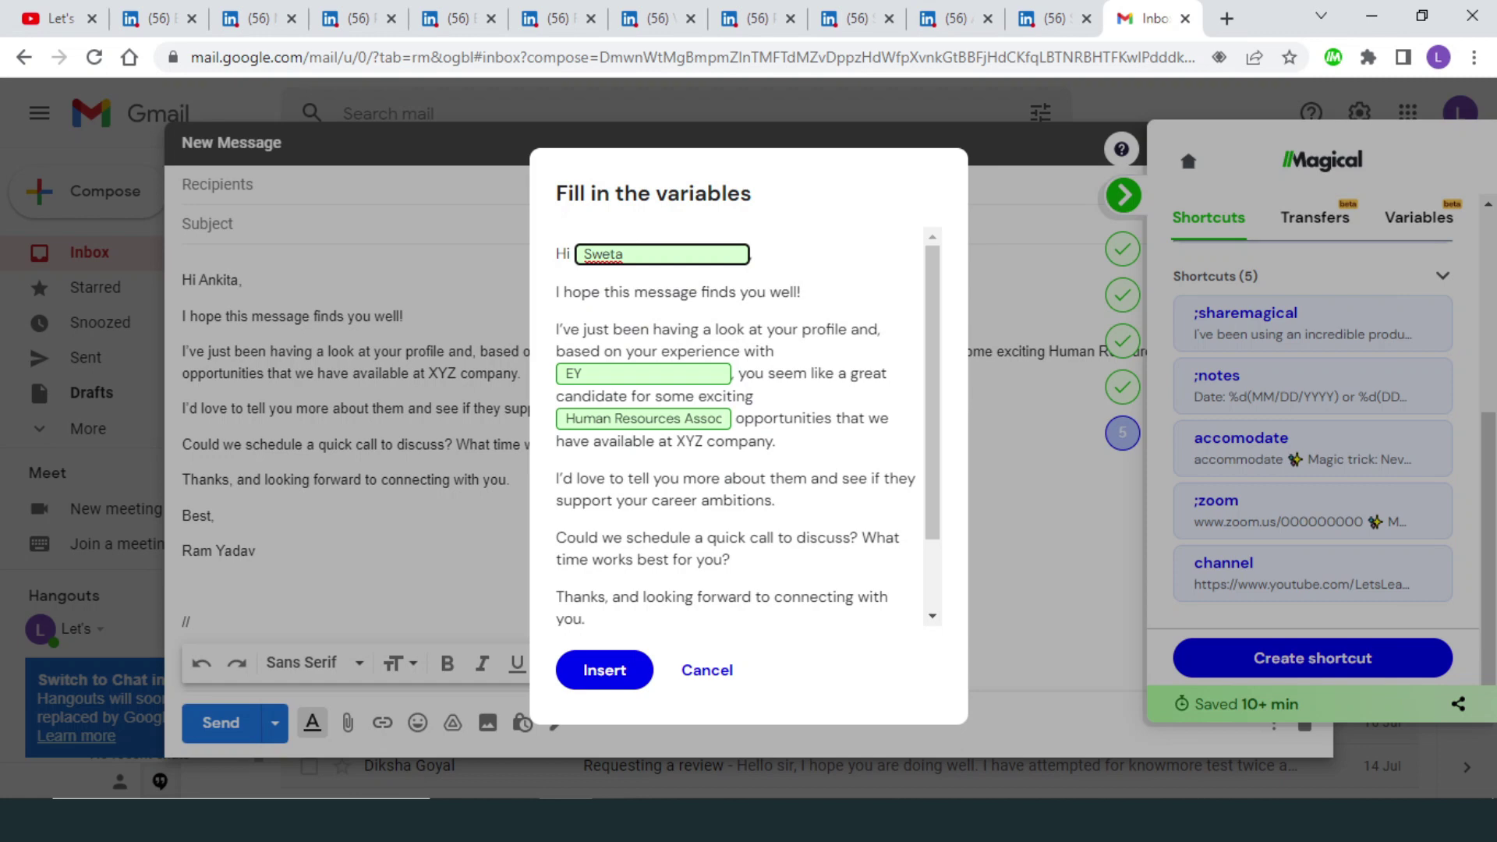
click(612, 671)
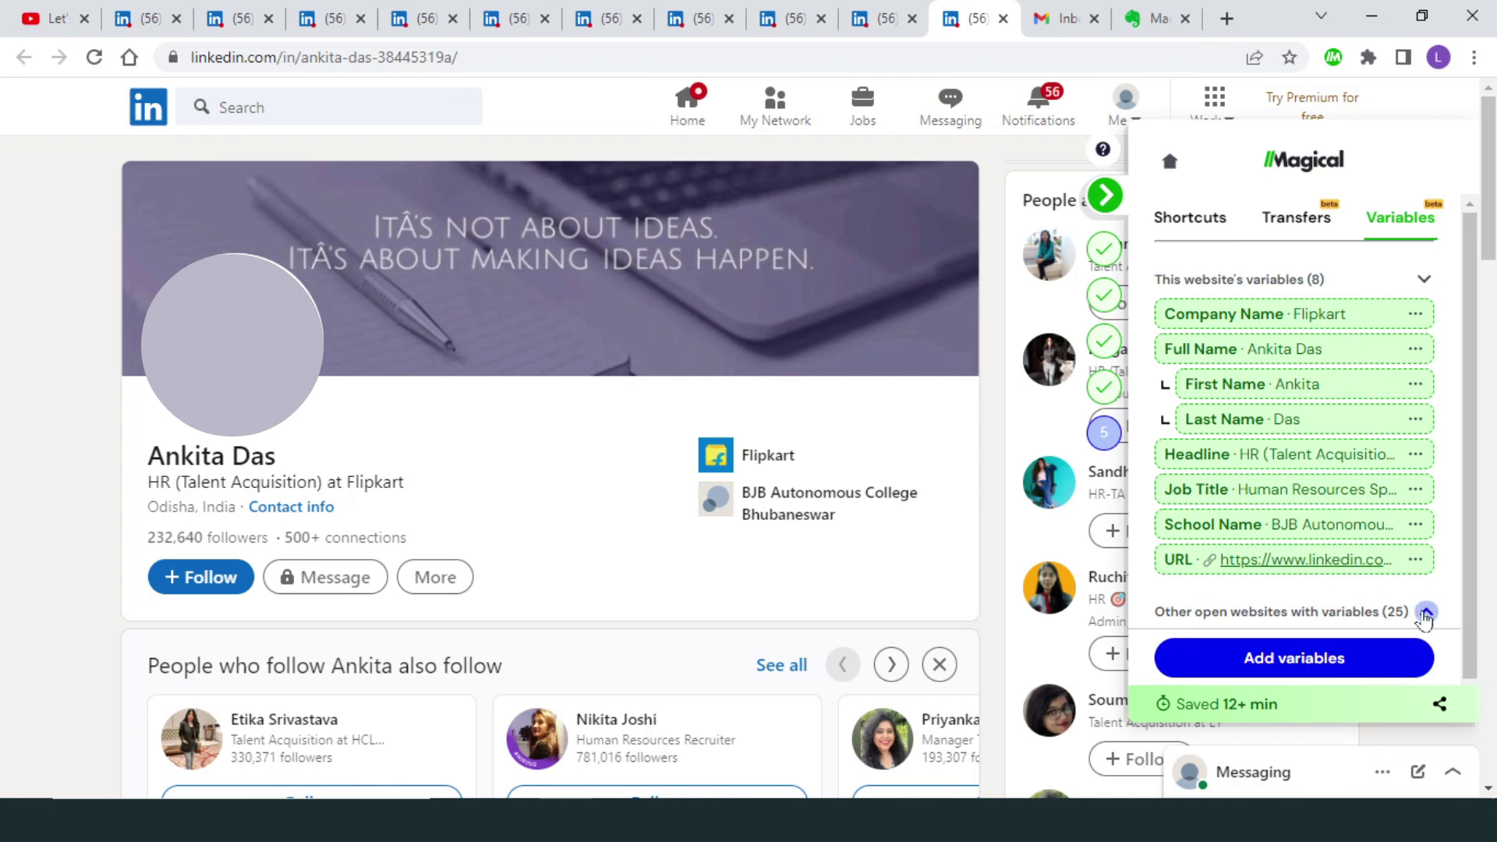
Step: Expand 'Other open websites with variables (25)' and scroll through the listed sites
click(1425, 613)
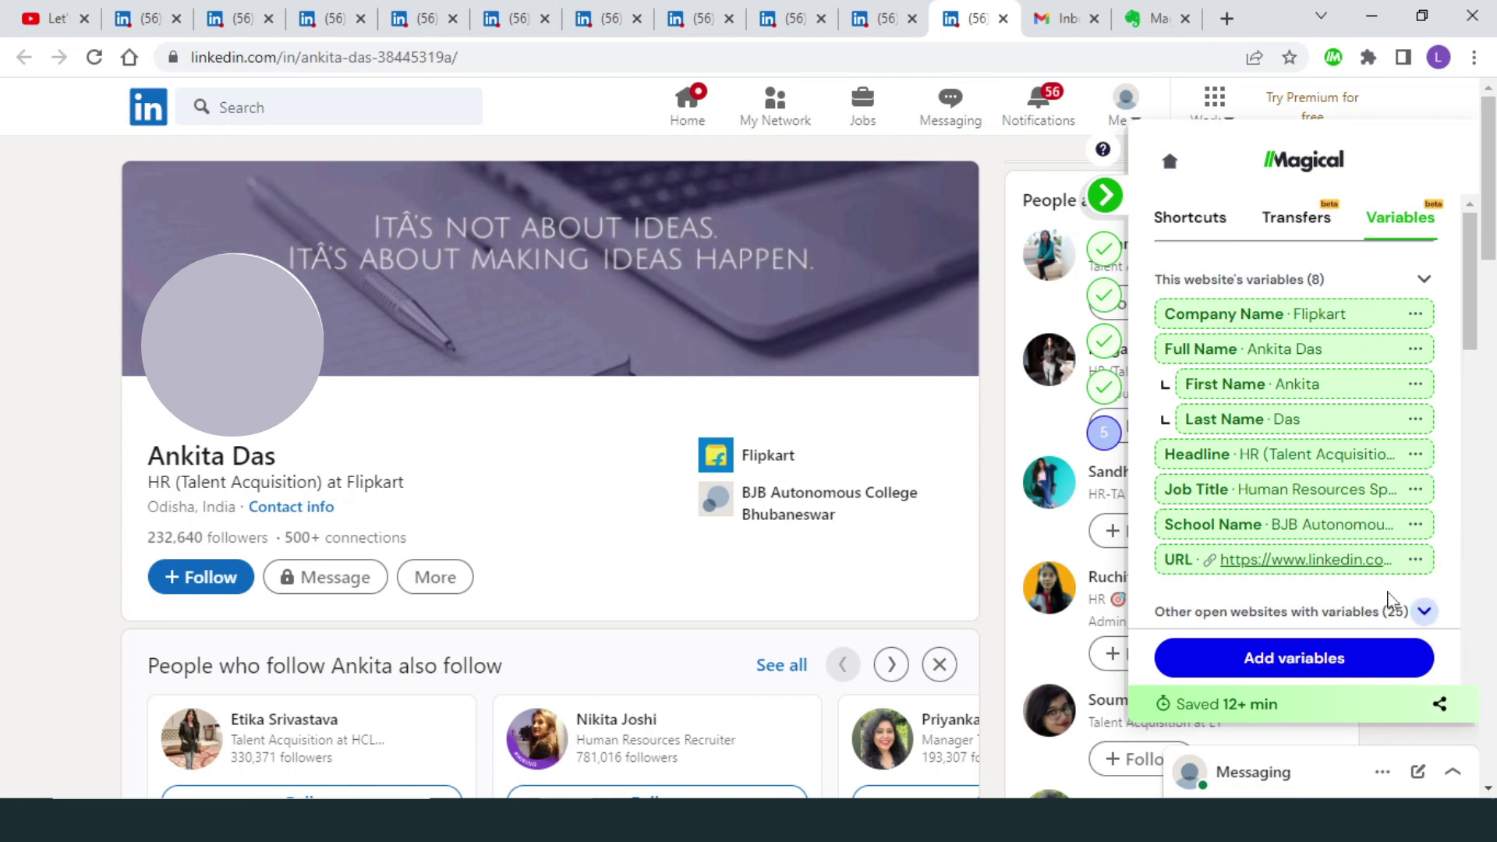
scroll(1388, 600, down, 4)
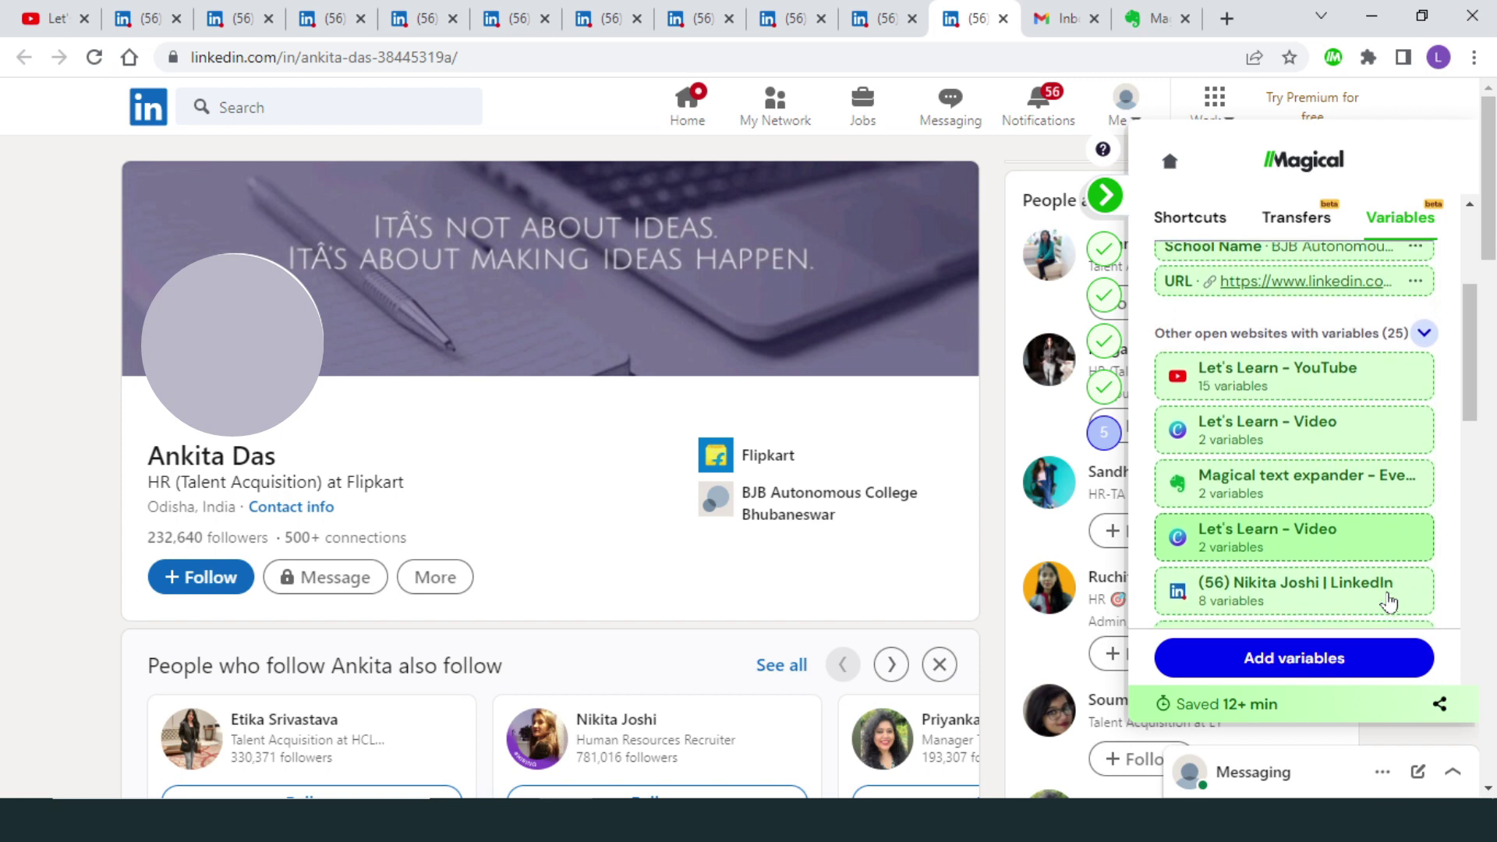
scroll(1388, 600, down, 3)
scroll(1388, 600, down, 5)
scroll(1388, 601, down, 4)
scroll(1390, 600, down, 2)
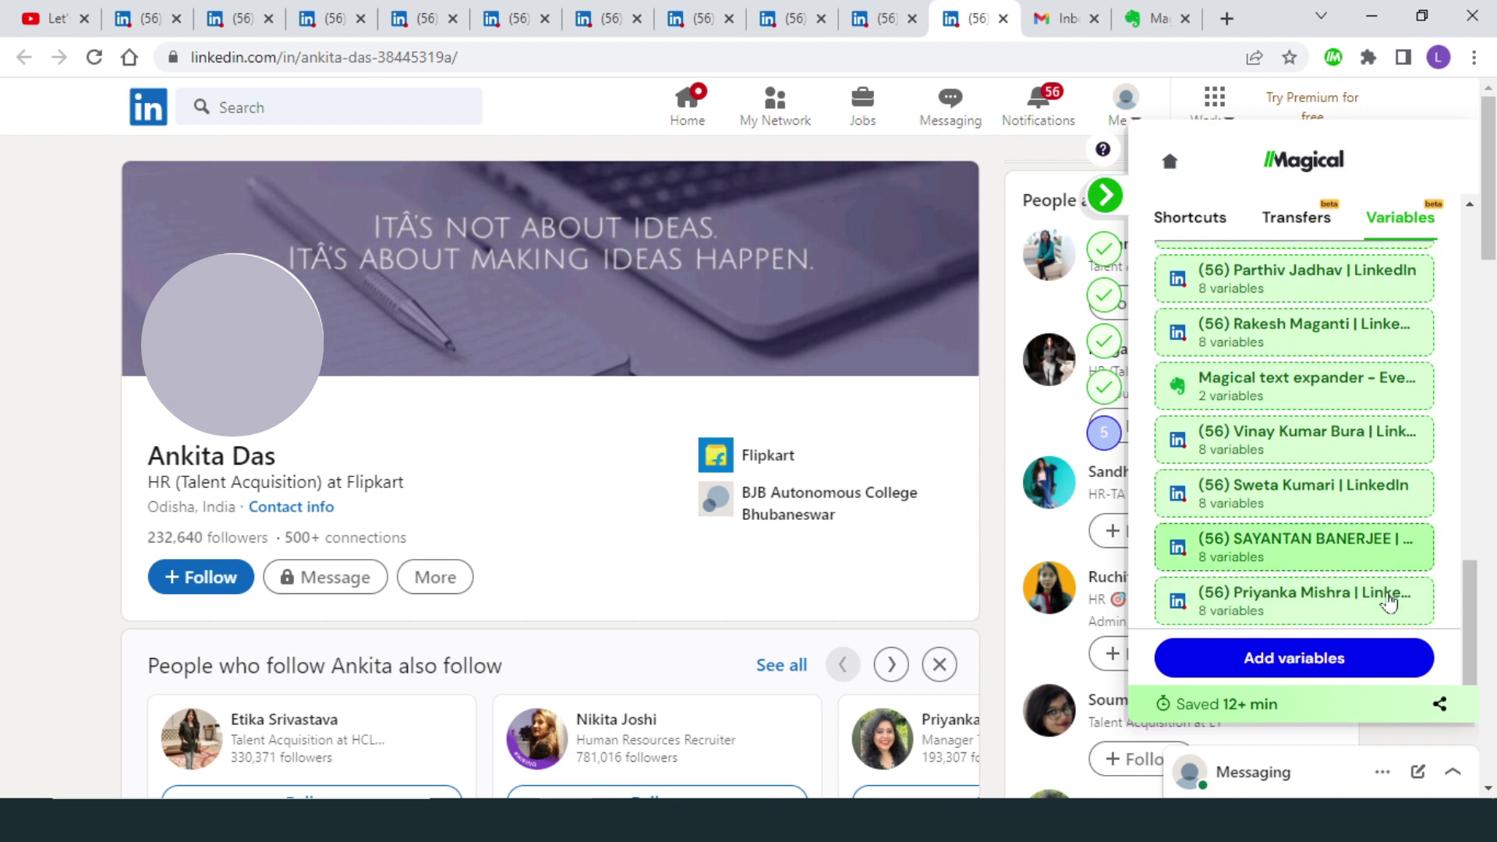
scroll(1390, 602, up, 10)
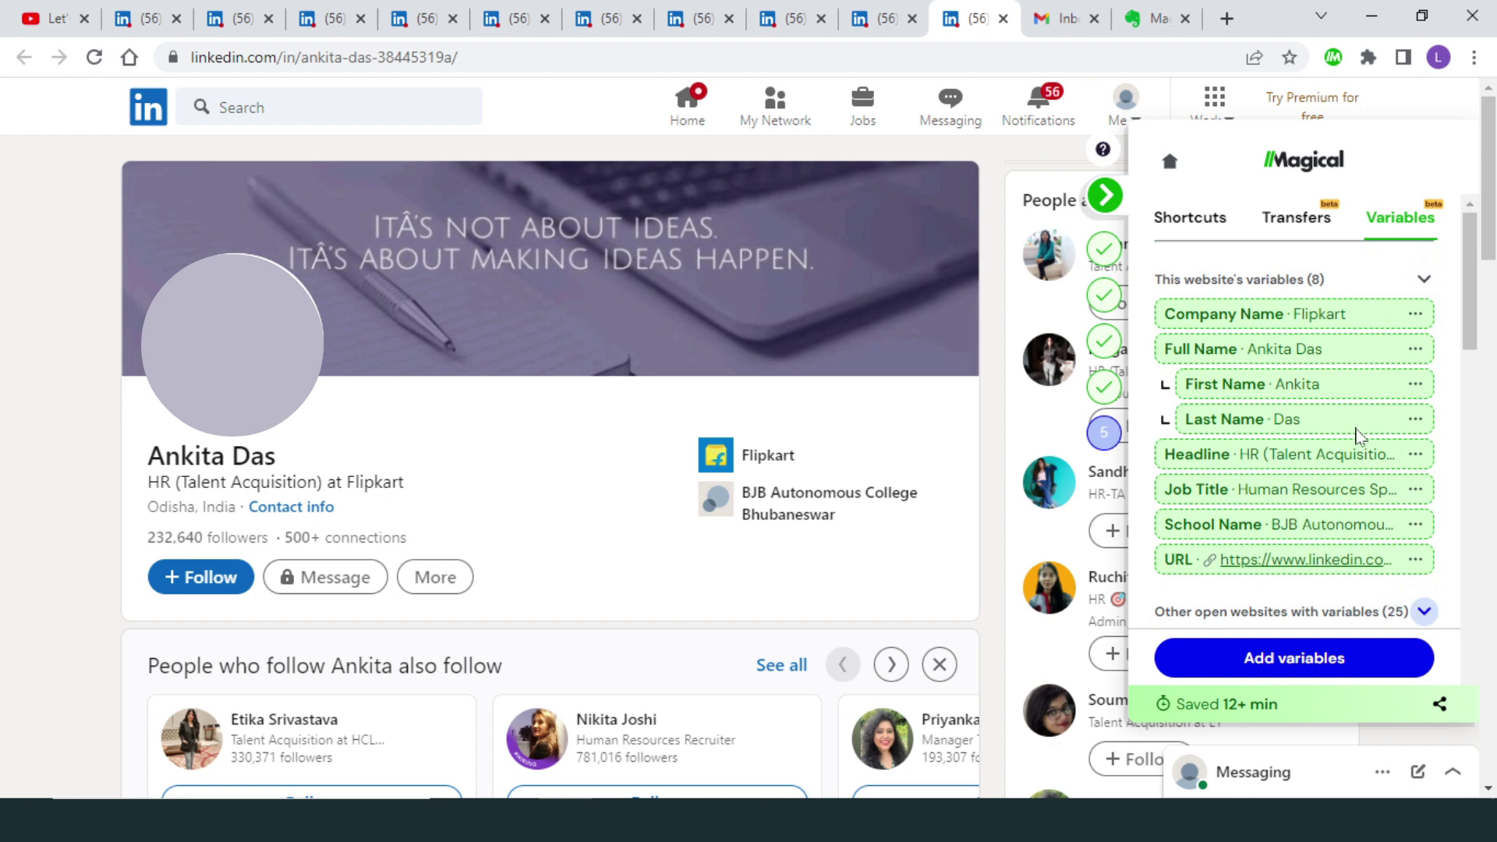
Step: Add the LinkedIn profile's About paragraph as a linkedin.com variable labelled 'bio' and save it
click(1311, 669)
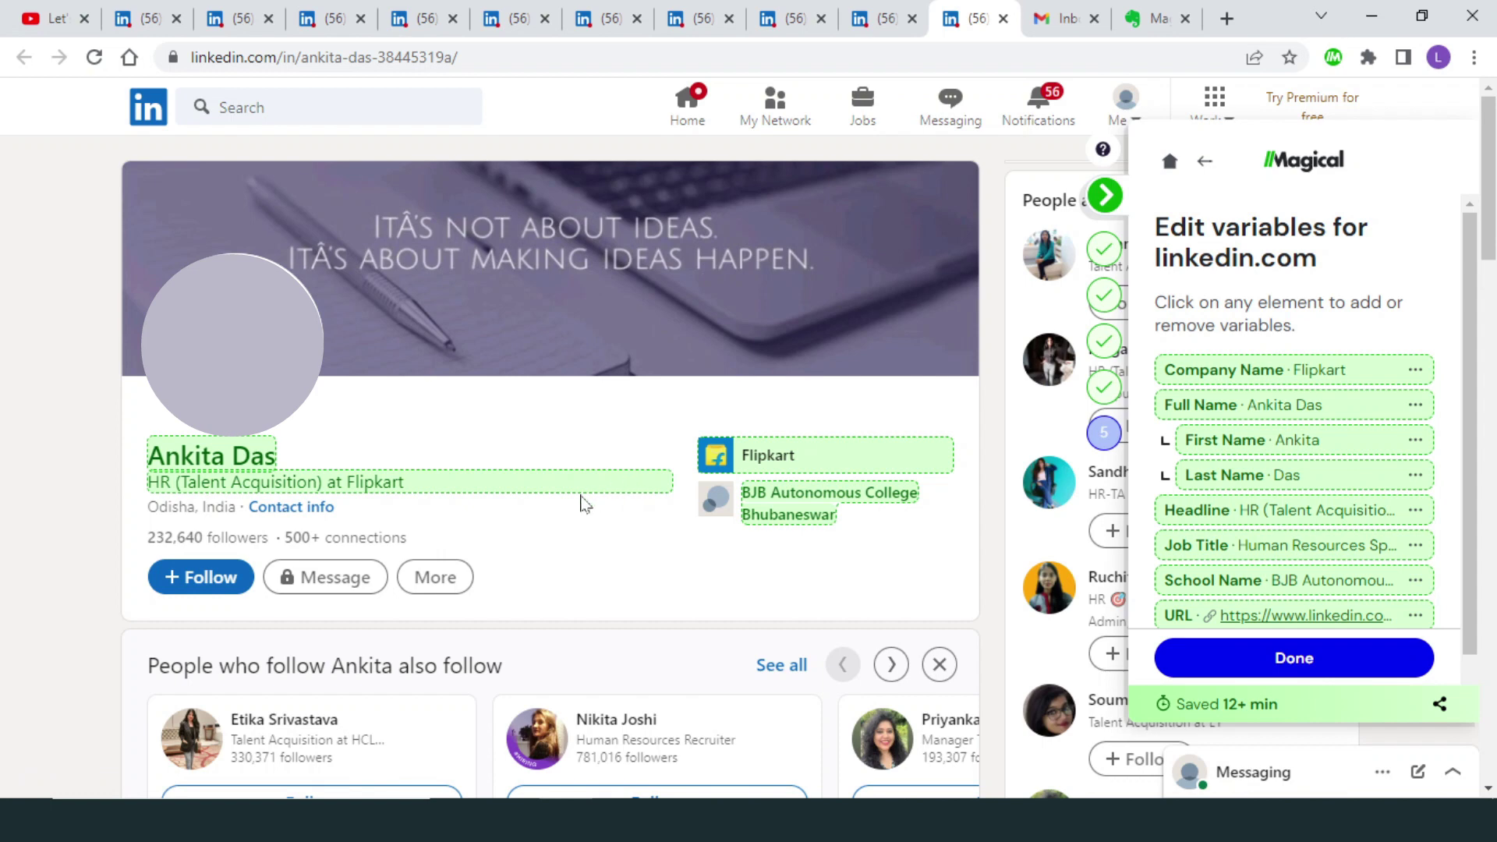
scroll(535, 577, down, 7)
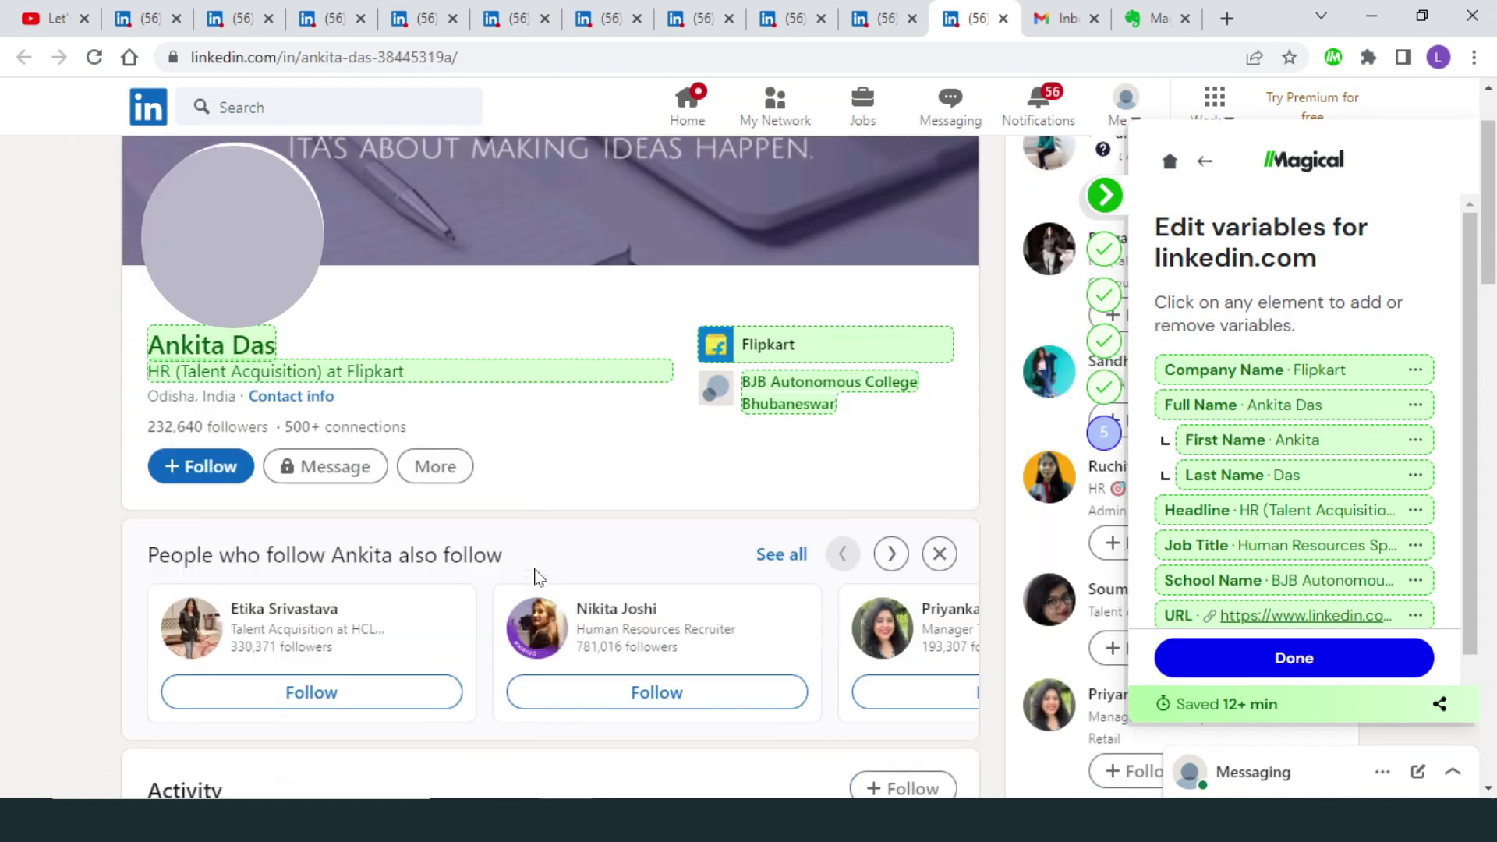
click(535, 577)
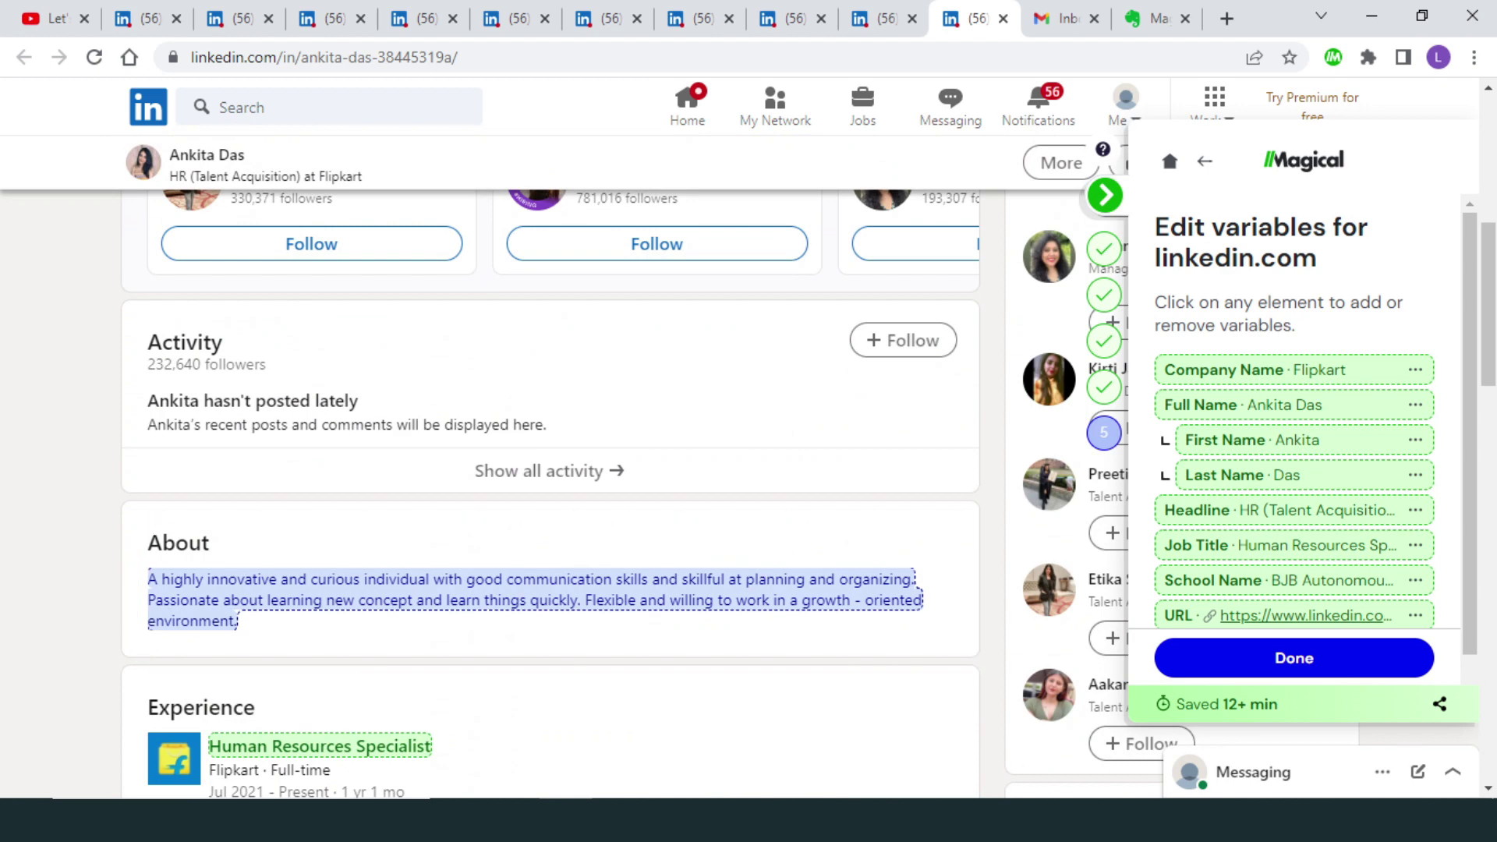
click(529, 584)
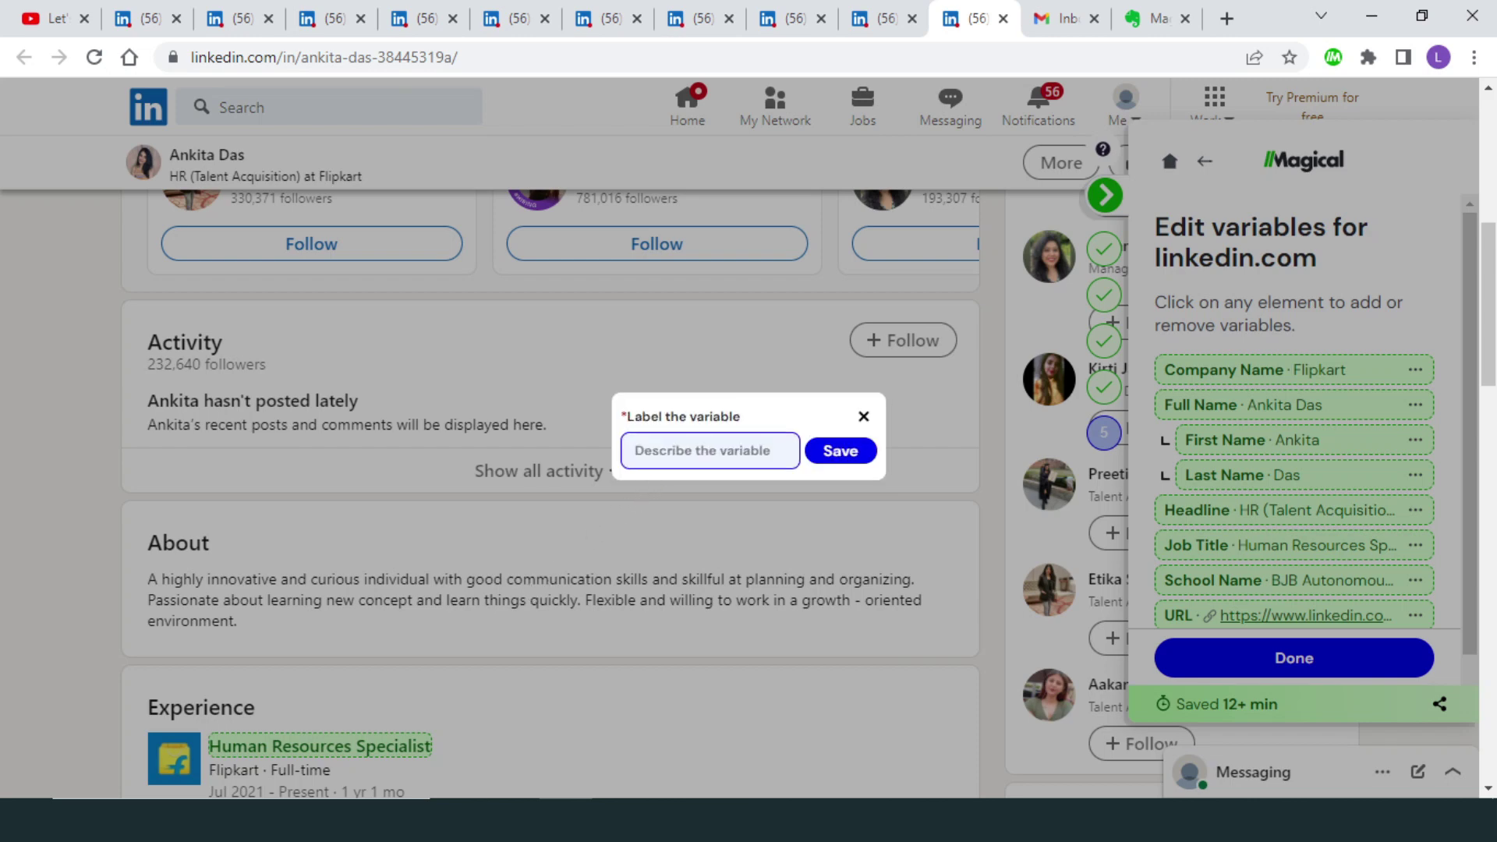
text(bio)
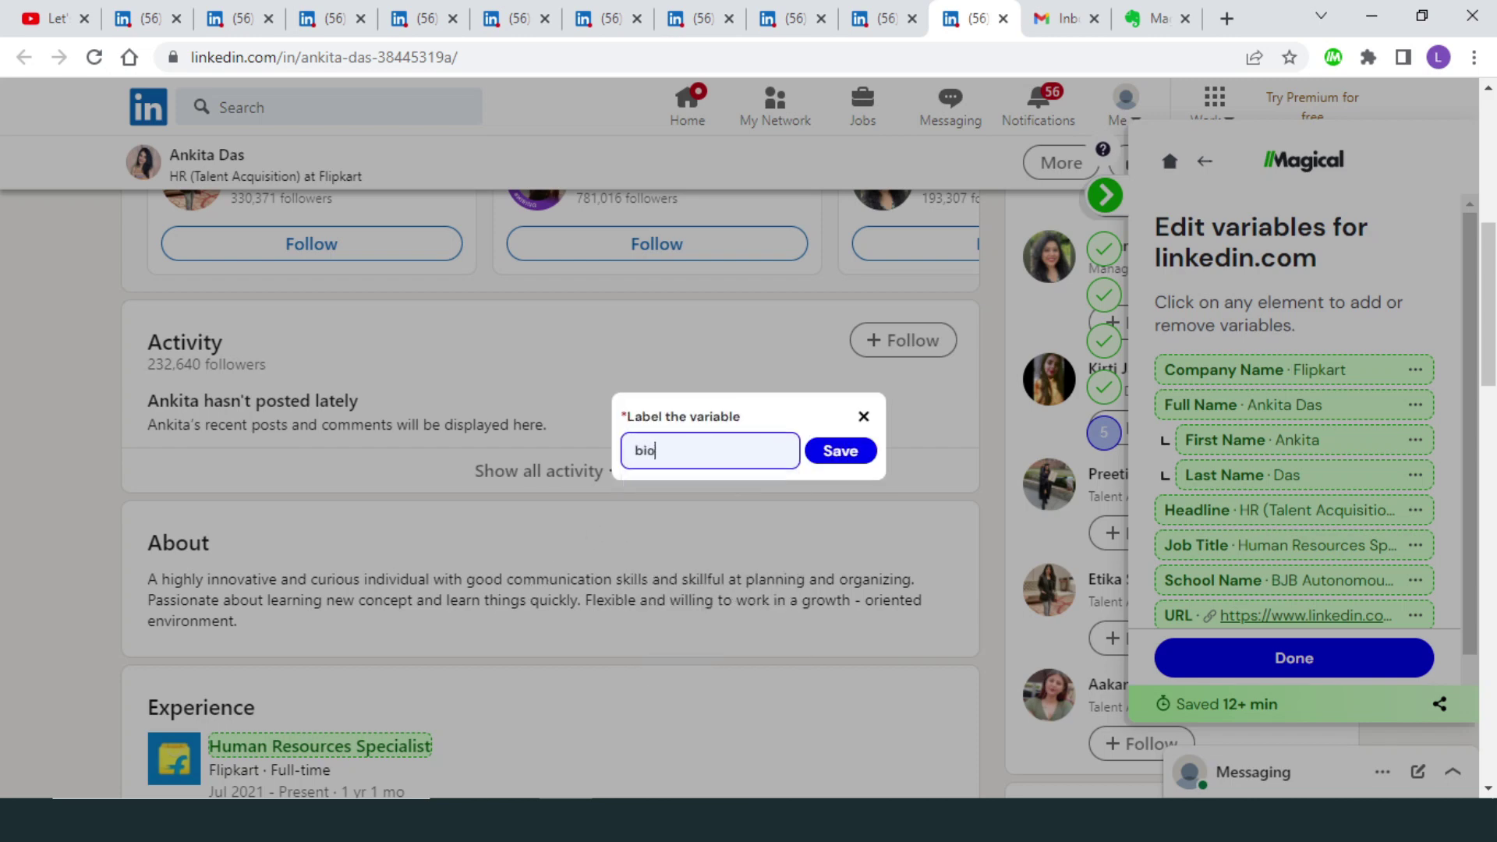
click(833, 452)
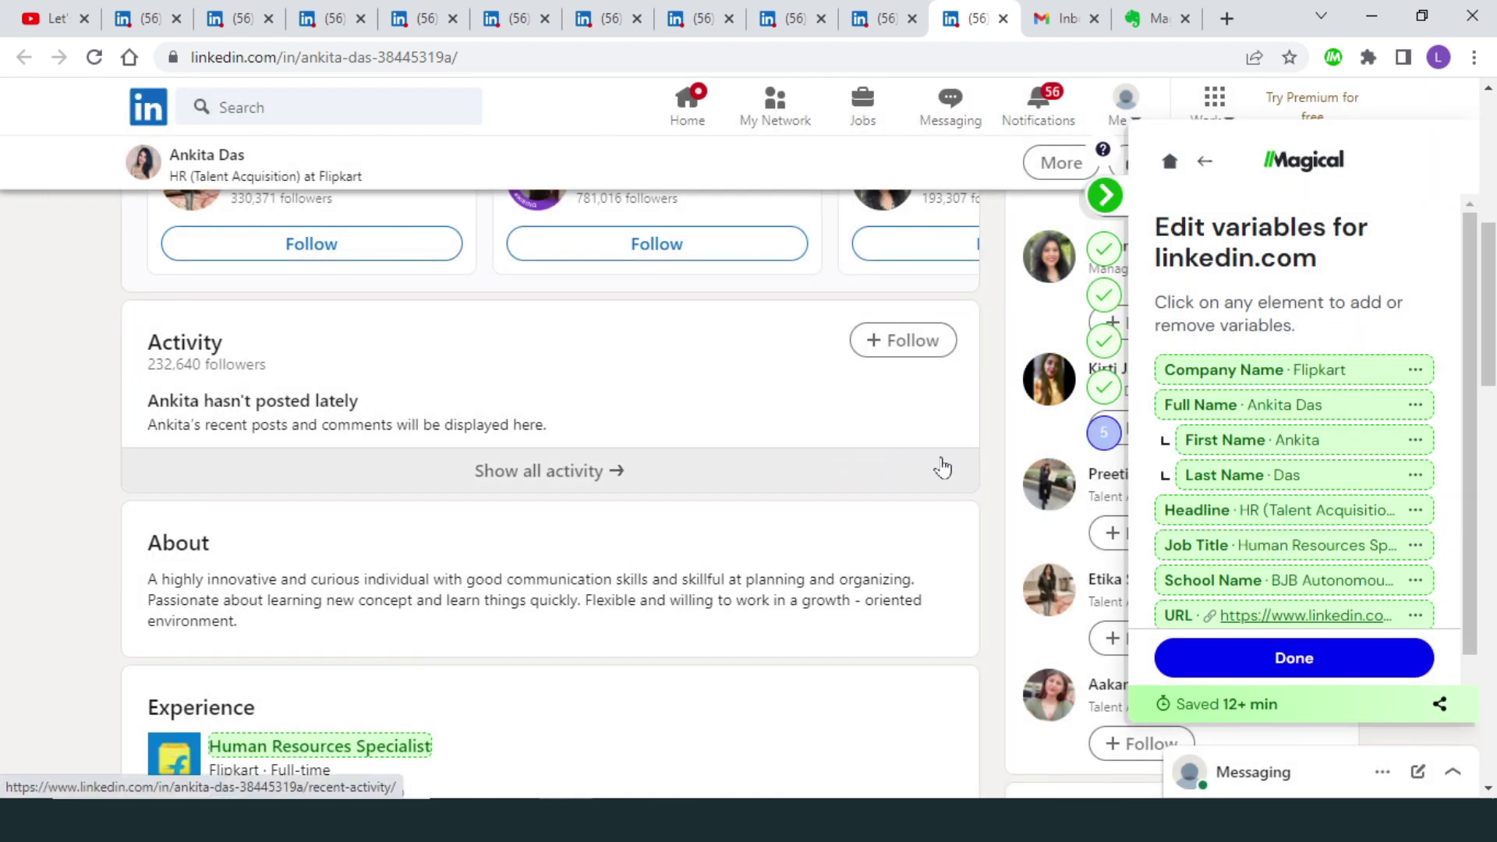